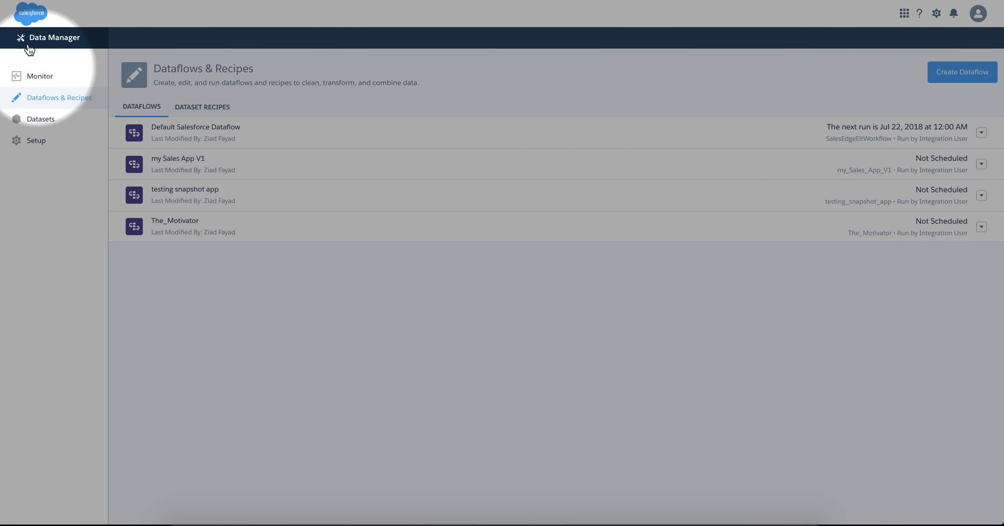
# Open the gear menu of setup and analytics destinations
pyautogui.click(936, 13)
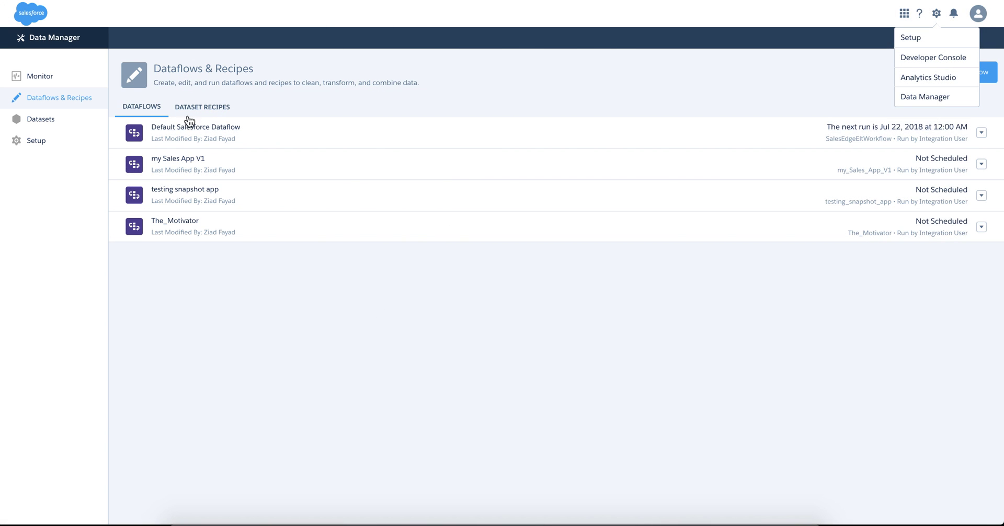
# Open the OppOwnerAccnt recipe from Dataset Recipes and start appending another dataset via Add Data
pyautogui.click(194, 106)
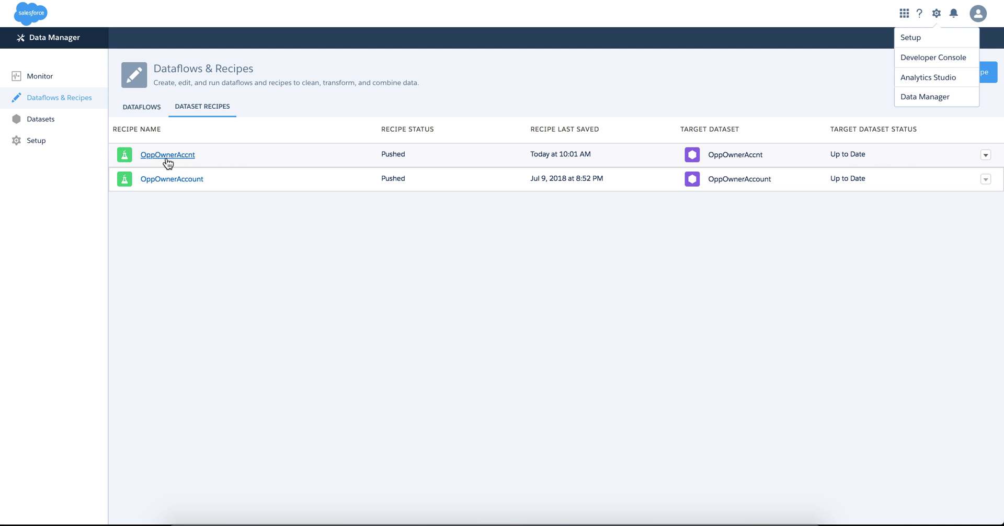
pyautogui.click(167, 155)
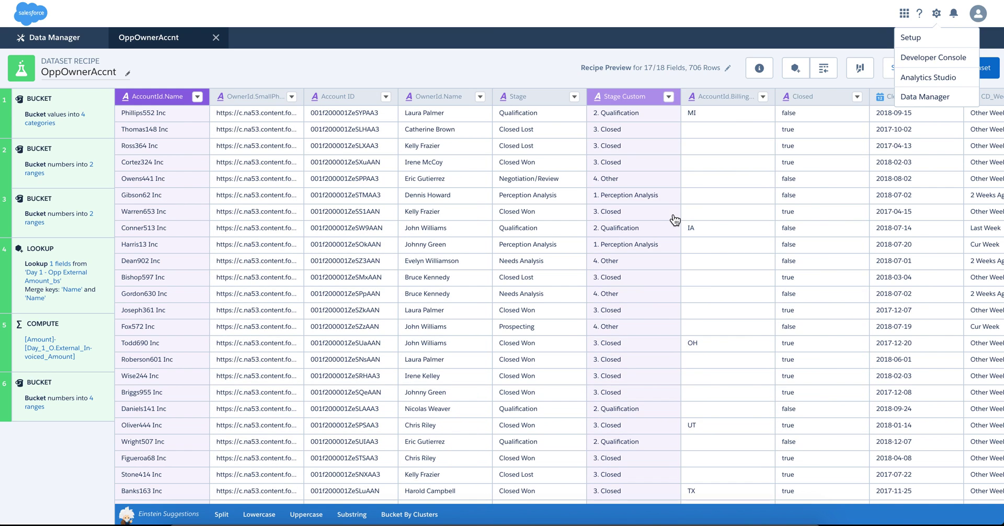
pyautogui.hscroll(10, 673, 217)
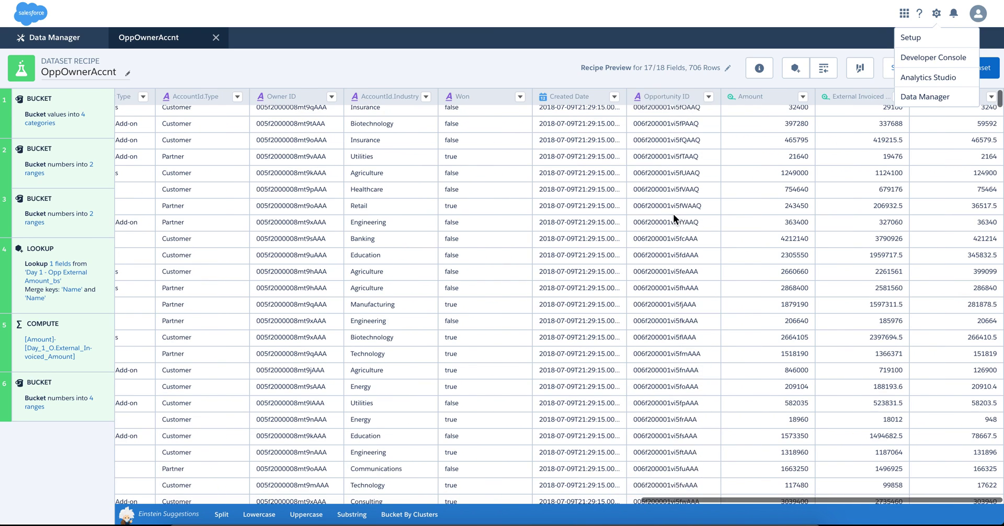
pyautogui.click(871, 49)
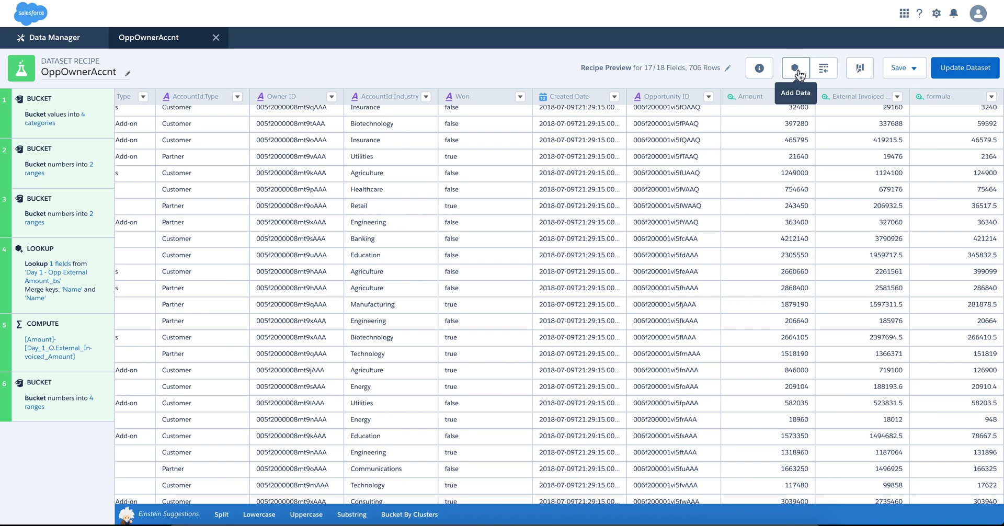
pyautogui.click(828, 72)
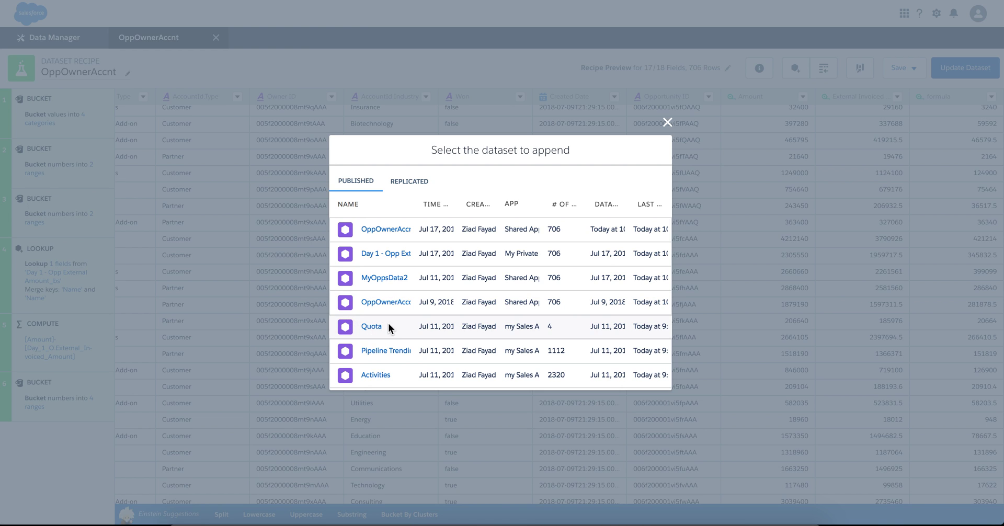
# Choose MyOppsData2 as the dataset to append, review its field mappings, and accept them
pyautogui.click(389, 278)
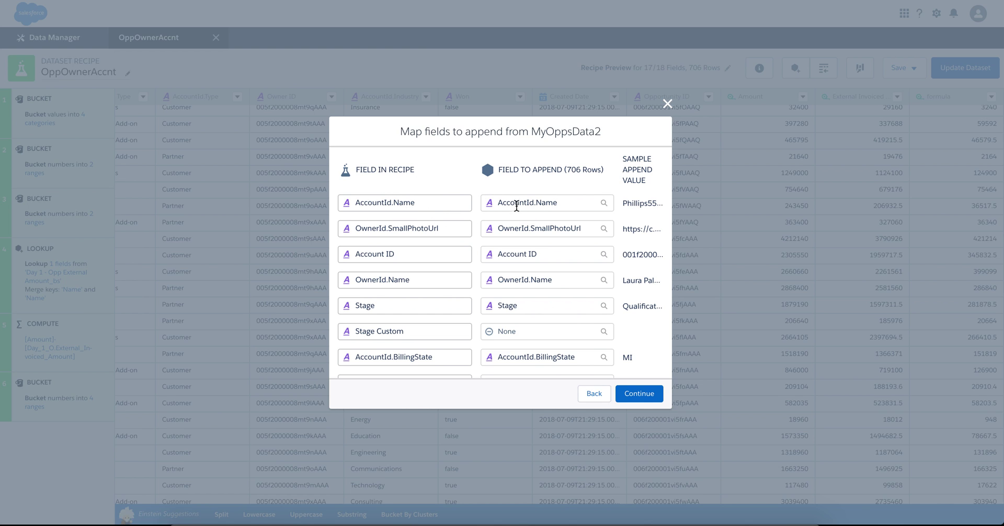
pyautogui.scroll(-1, 477, 255)
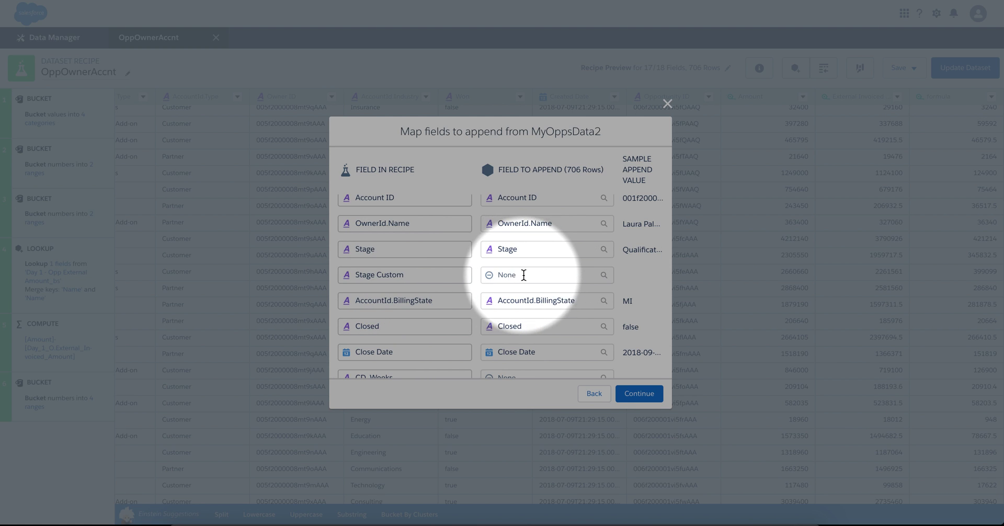
pyautogui.scroll(-2, 476, 301)
pyautogui.scroll(-2, 476, 298)
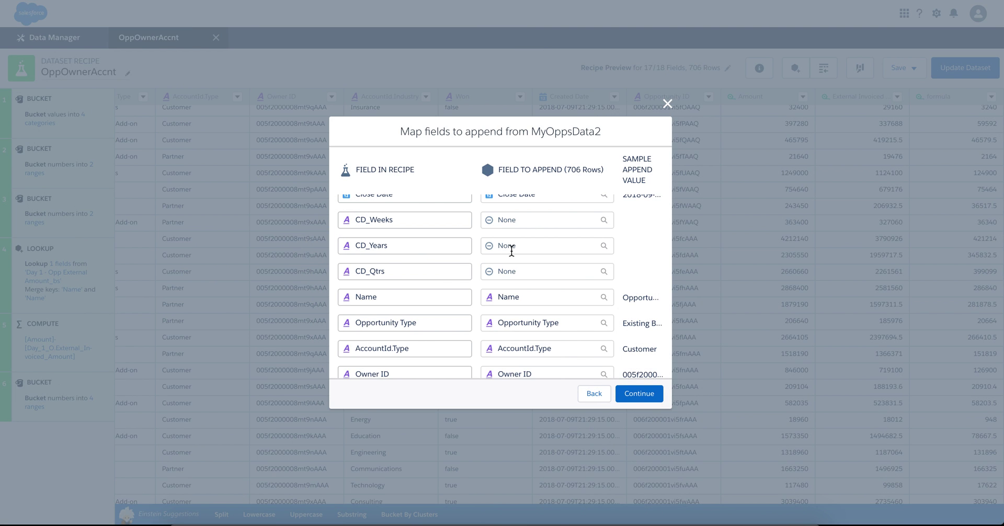
pyautogui.scroll(-5, 466, 284)
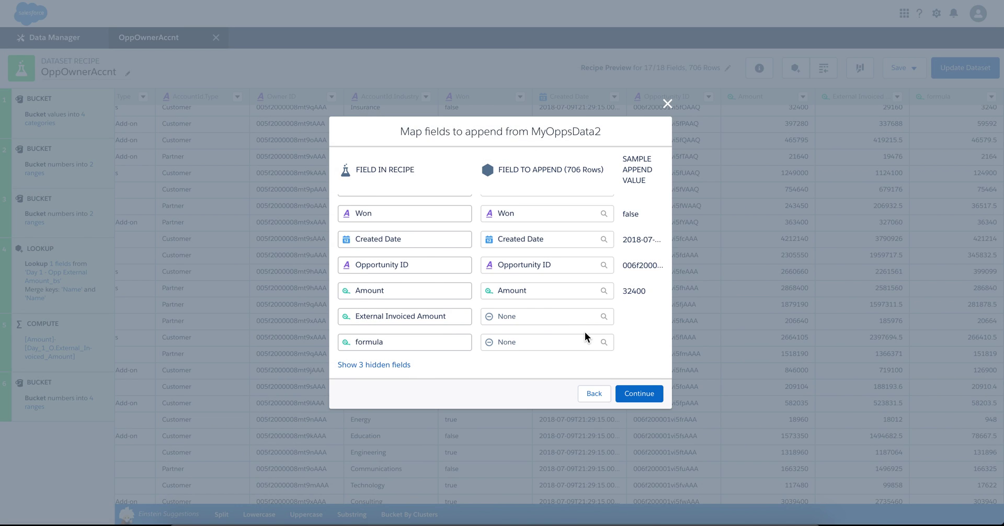
pyautogui.click(642, 394)
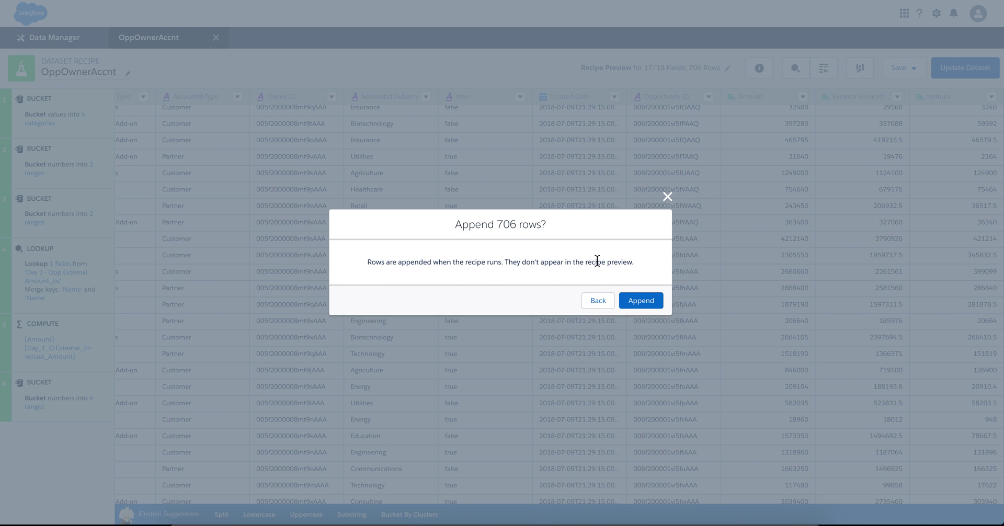
# Confirm appending the 706 MyOppsData2 rows and review the Stage and CD_Years columns
pyautogui.click(642, 302)
pyautogui.click(570, 296)
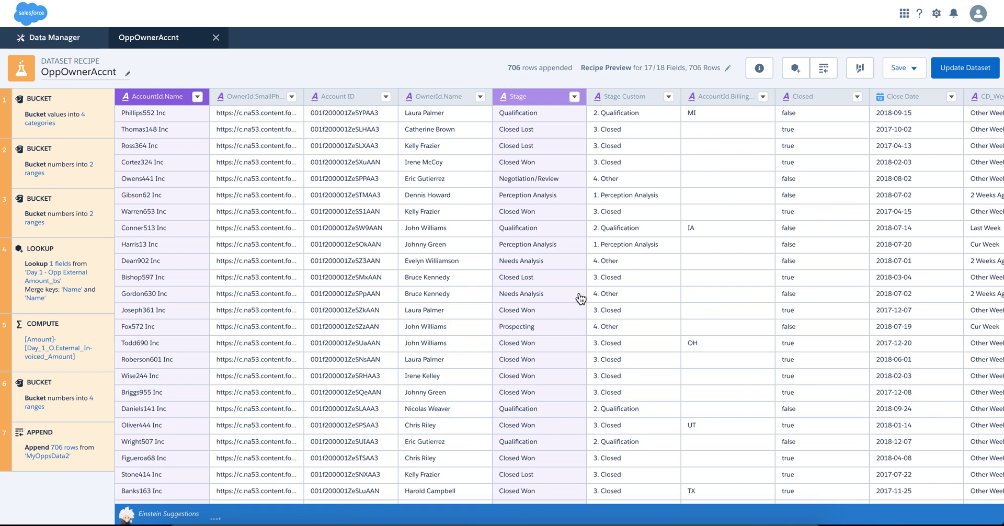
pyautogui.hscroll(5, 578, 298)
pyautogui.click(947, 245)
pyautogui.hscroll(10, 945, 241)
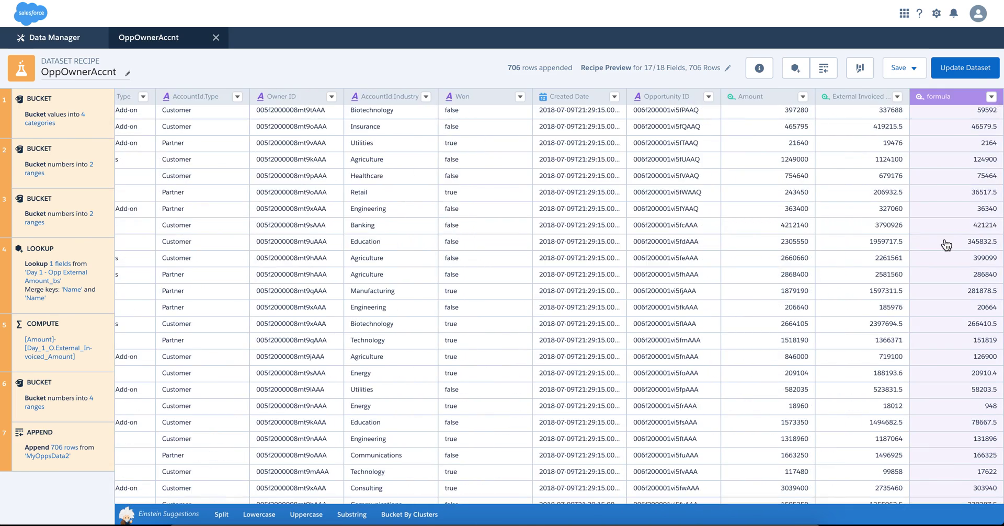
pyautogui.scroll(-1, 945, 240)
# Update the dataset with 24 of 26 fields and run the recipe once without scheduling
pyautogui.click(968, 72)
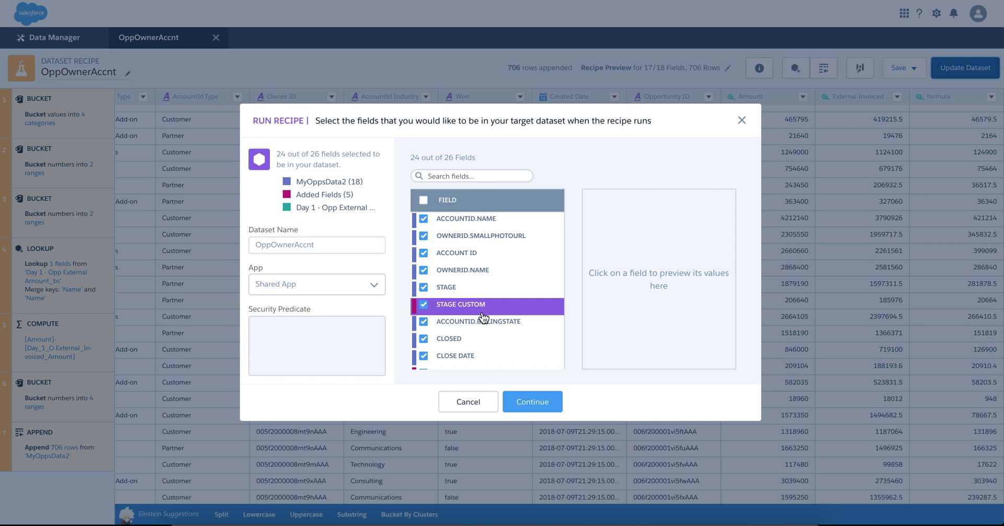
pyautogui.scroll(-5, 476, 304)
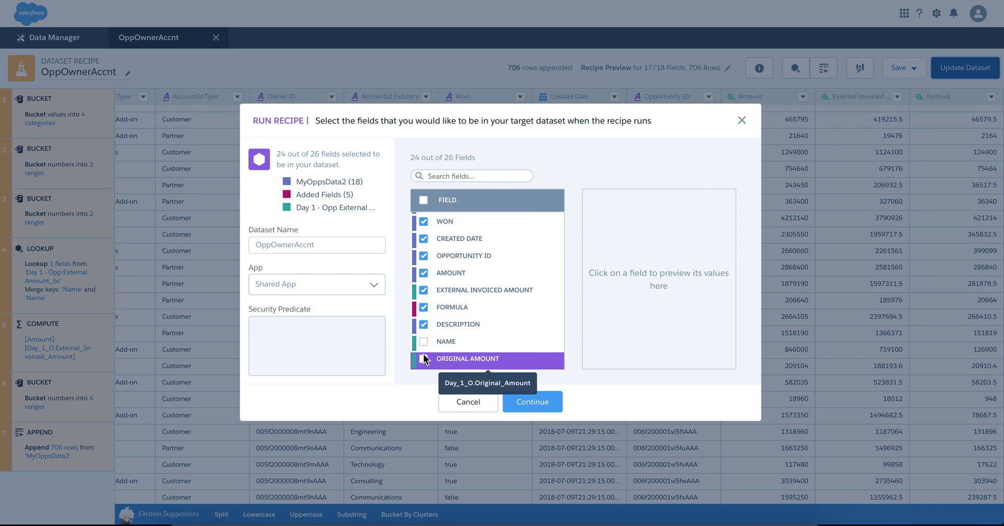
pyautogui.scroll(1, 460, 309)
pyautogui.scroll(2, 461, 310)
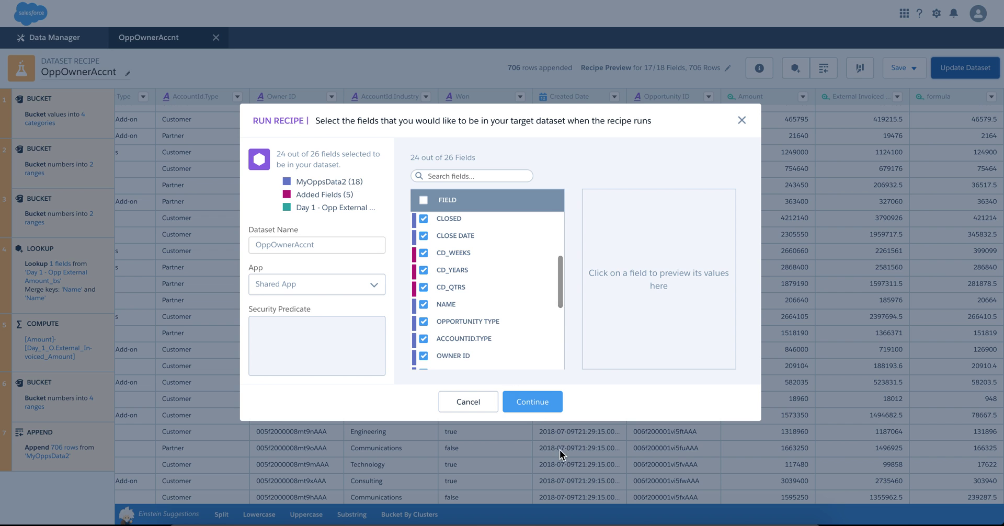
pyautogui.click(531, 404)
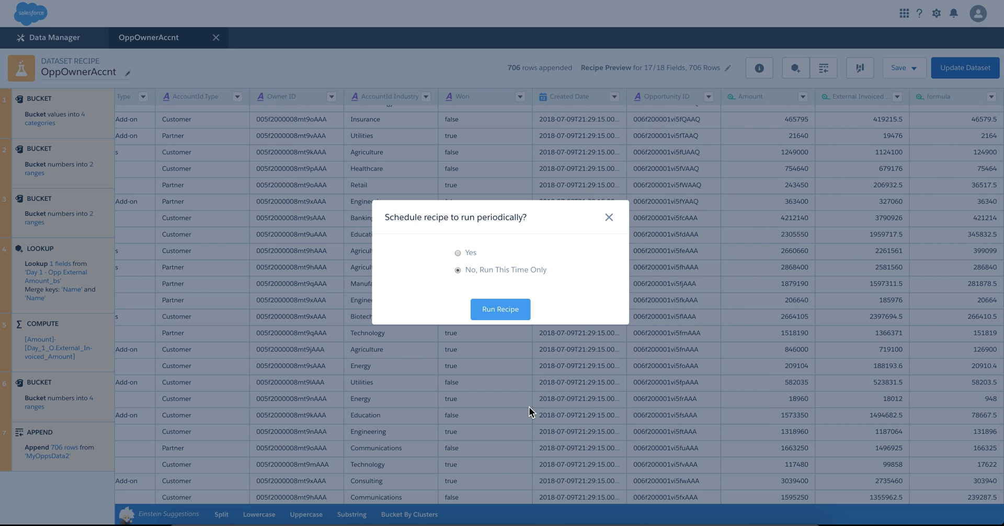
pyautogui.click(500, 309)
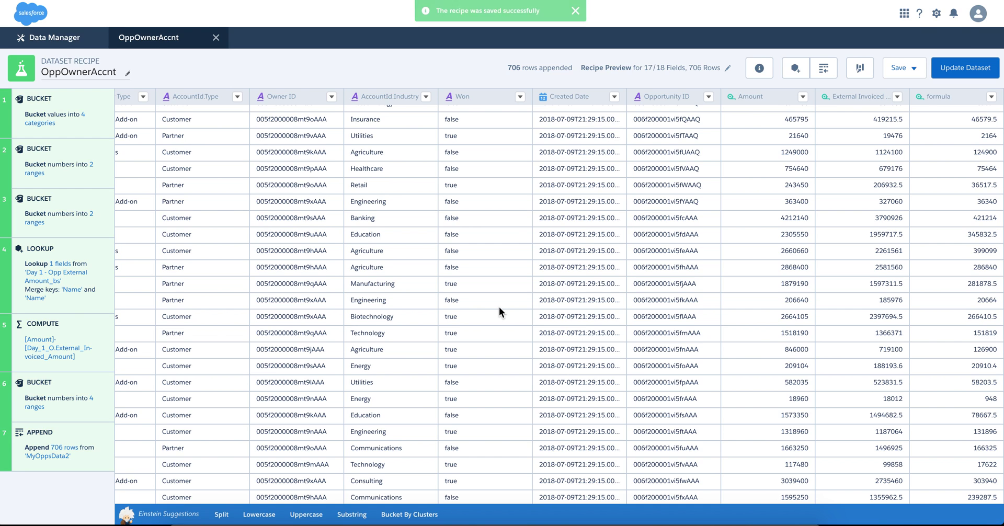
# Close the OppOwnerAccnt recipe and refresh the Monitor until the recipe job shows Successful
pyautogui.click(216, 38)
pyautogui.click(49, 78)
pyautogui.click(981, 93)
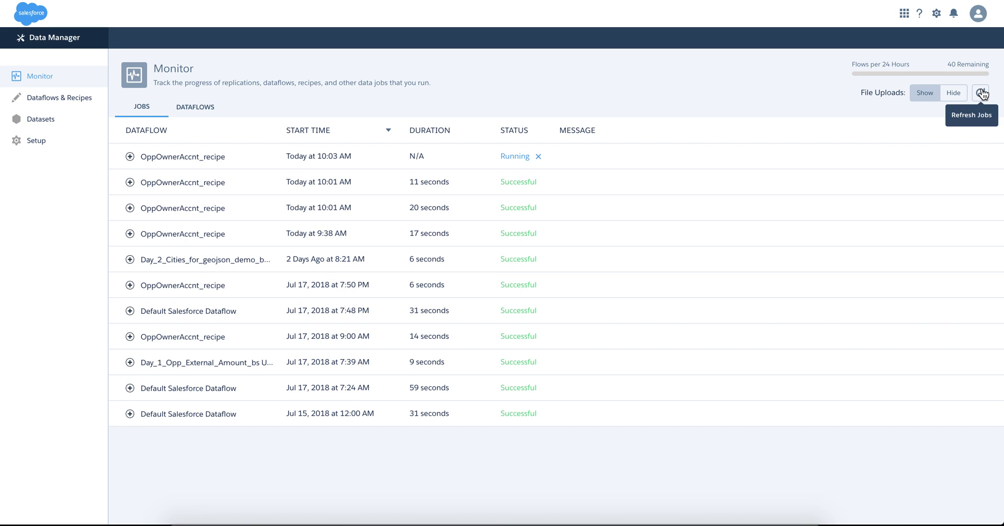
pyautogui.click(981, 93)
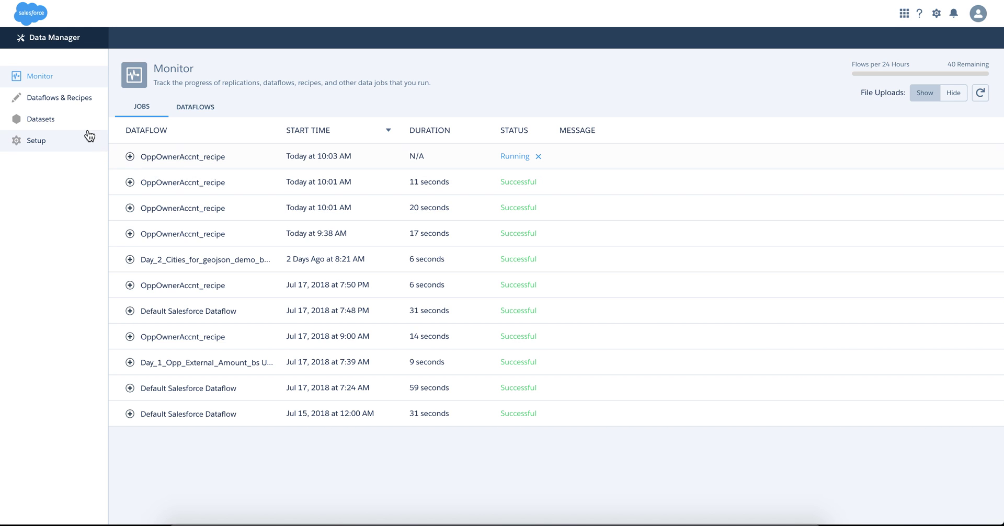
pyautogui.click(981, 94)
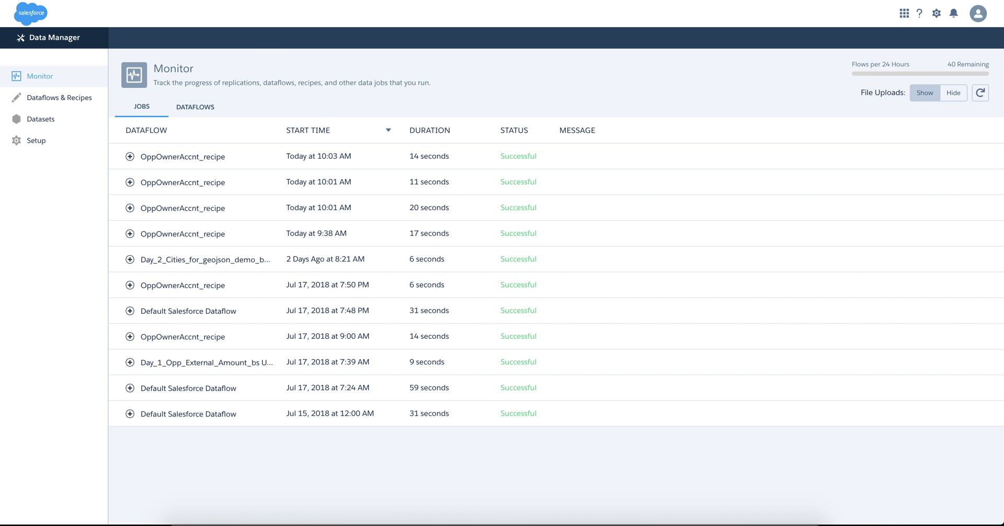
# Switch to Analytics Studio, reload it, and open the OppOwnerAccnt dataset in a new lens
pyautogui.hotkey('ctrl', 'shift', 'Tab')
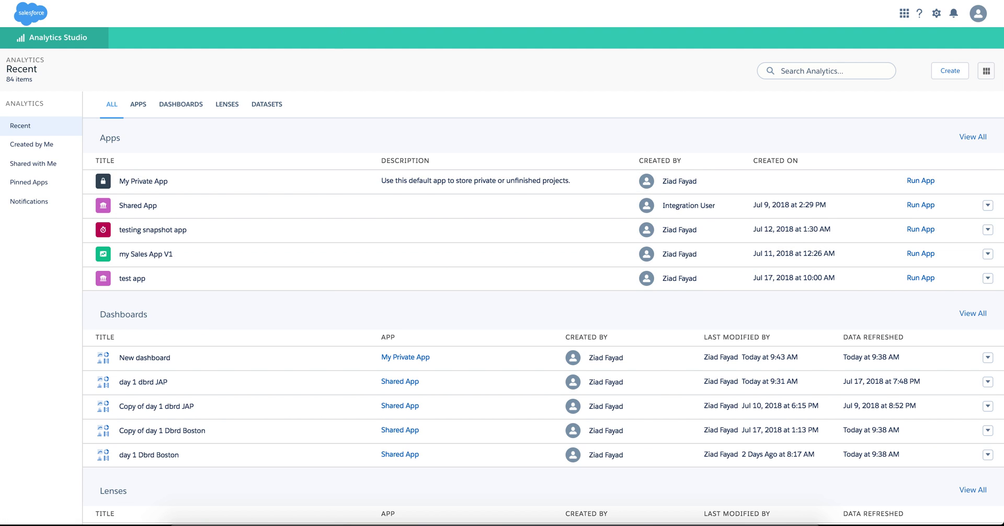
pyautogui.hotkey('ctrl', 'r')
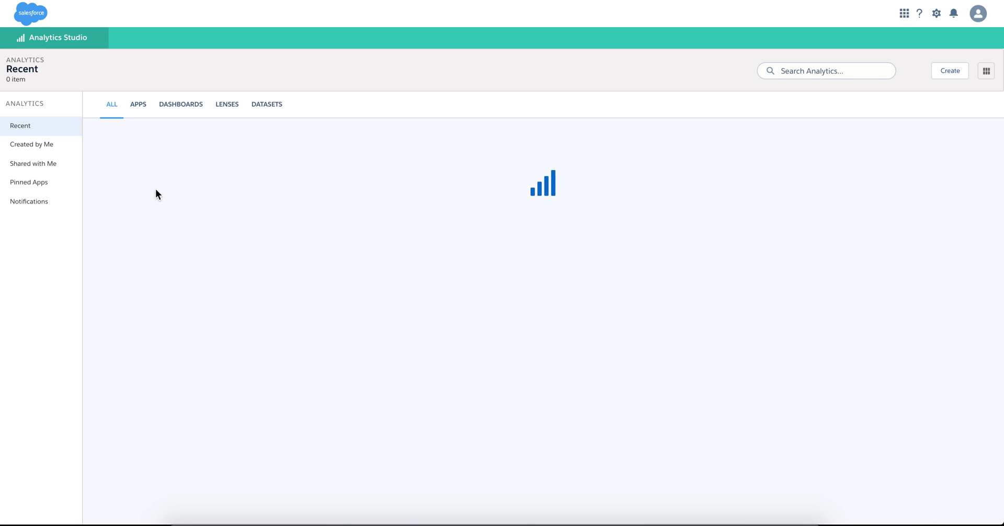
pyautogui.scroll(-5, 193, 352)
pyautogui.scroll(-1, 193, 351)
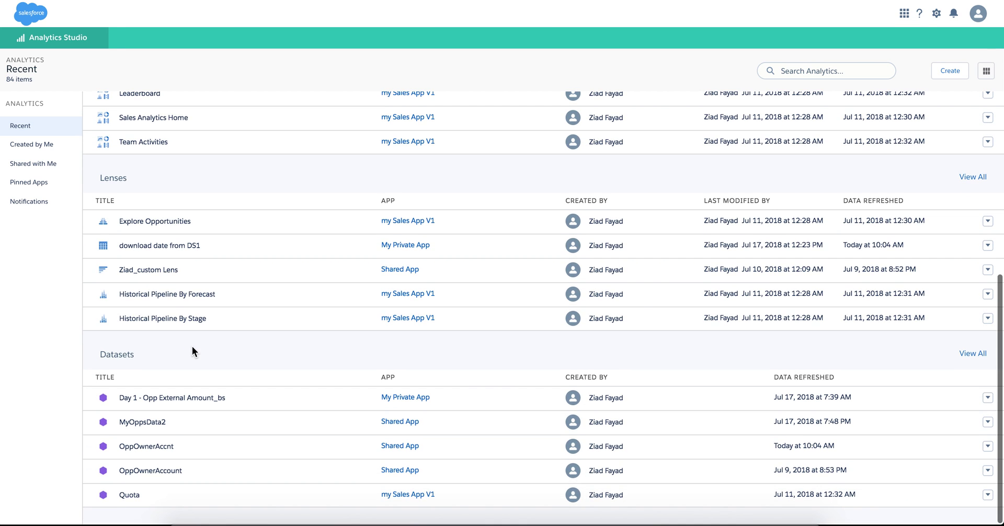
pyautogui.click(145, 449)
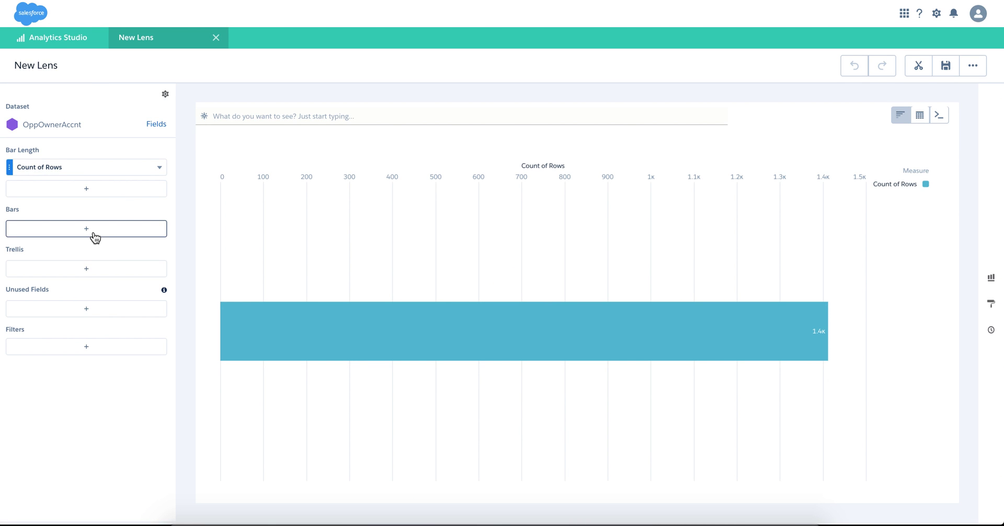
# Make the lens a values table with only Account Billing State, AccountId.Industry and CD_Weeks columns
pyautogui.moveTo(919, 115)
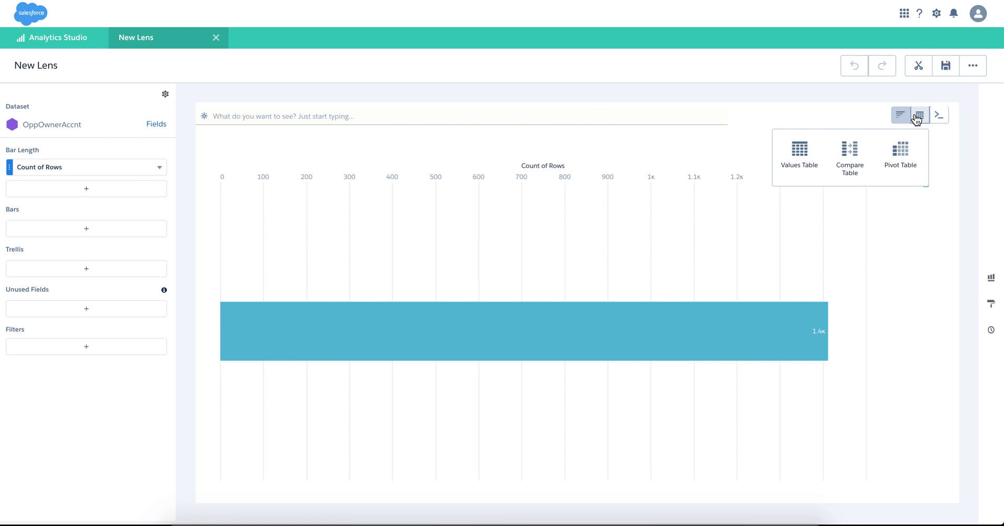
pyautogui.click(801, 164)
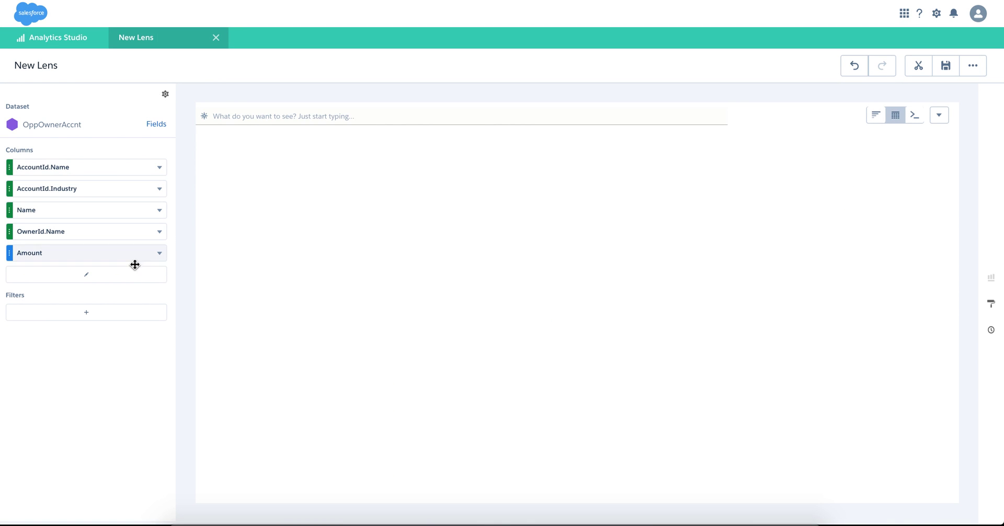
pyautogui.click(84, 278)
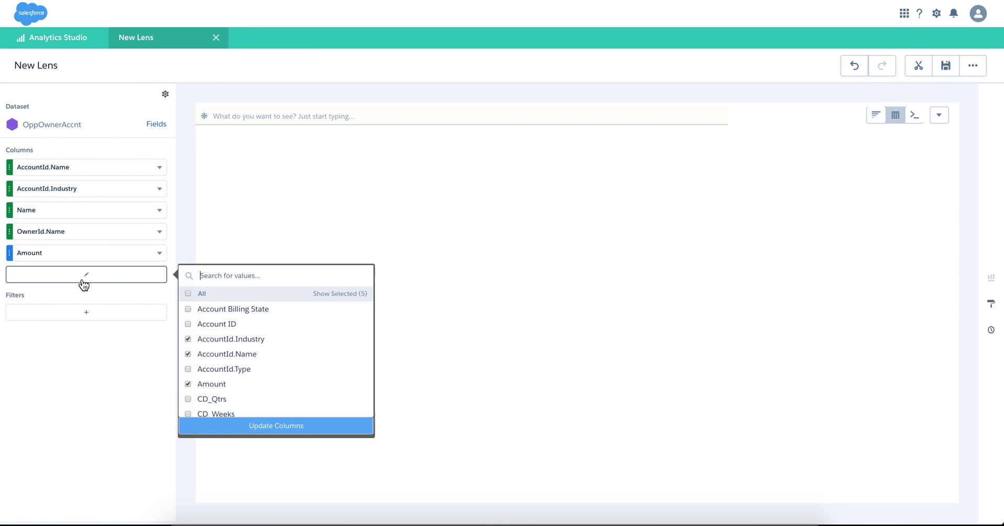
pyautogui.click(189, 293)
pyautogui.click(189, 307)
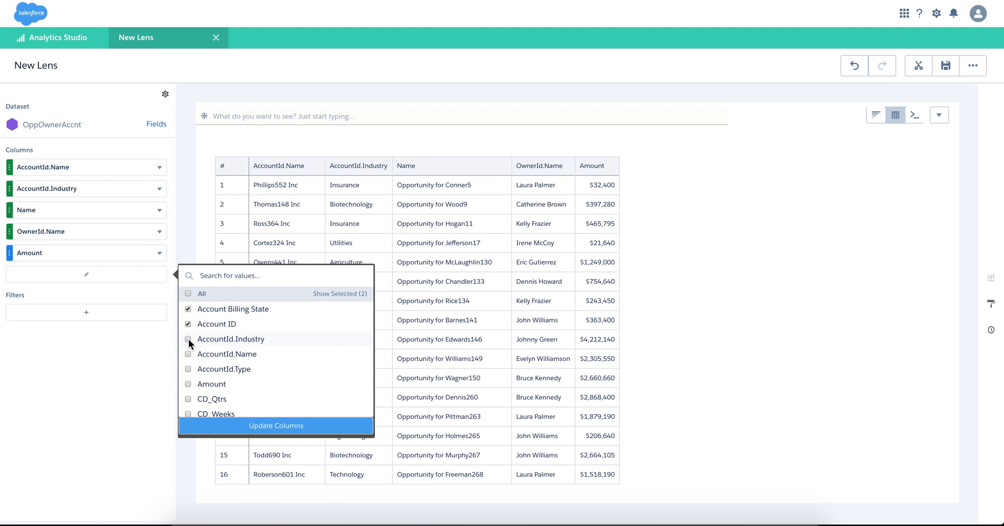
pyautogui.click(188, 339)
pyautogui.scroll(-2, 190, 361)
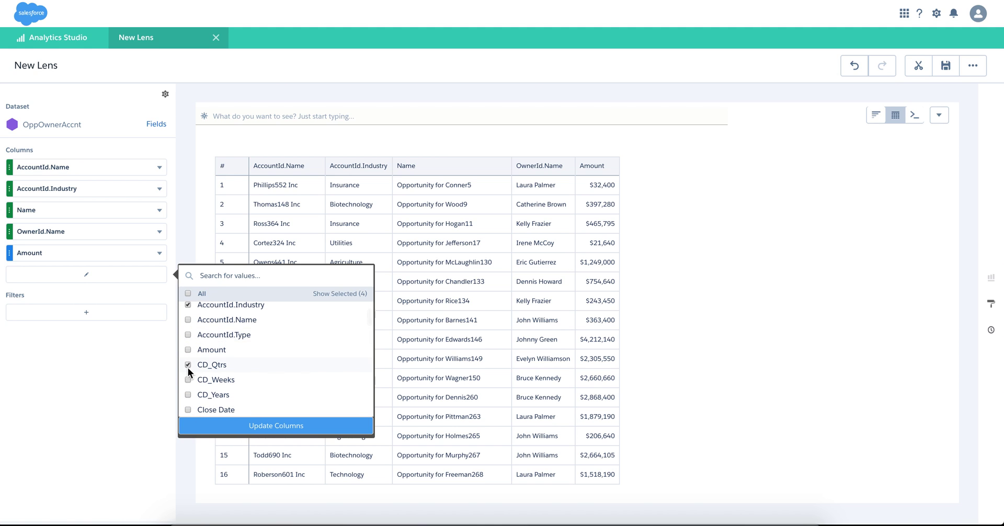
pyautogui.click(190, 378)
# Add the formula, Created Date and Closed columns and apply the column selection
pyautogui.scroll(-5, 190, 391)
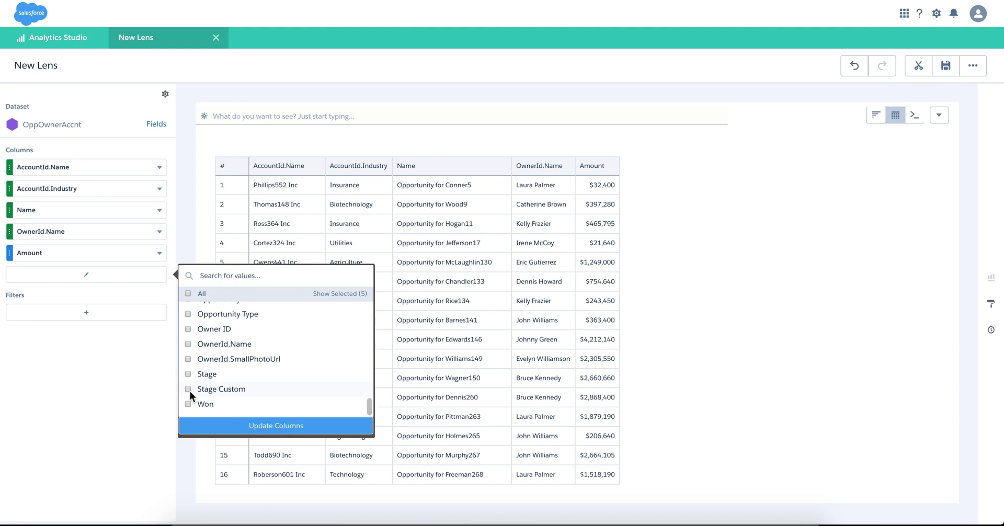
pyautogui.scroll(4, 191, 403)
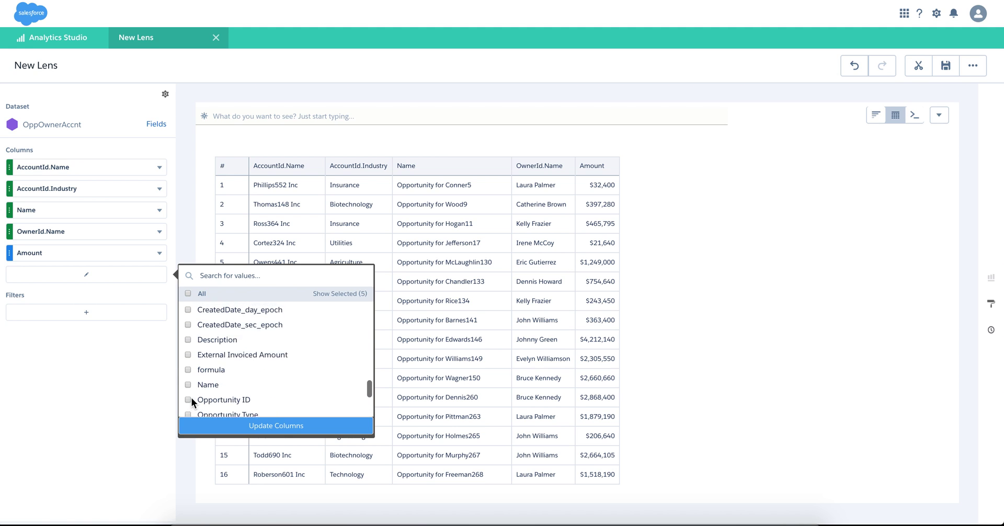
pyautogui.click(189, 389)
pyautogui.scroll(3, 195, 361)
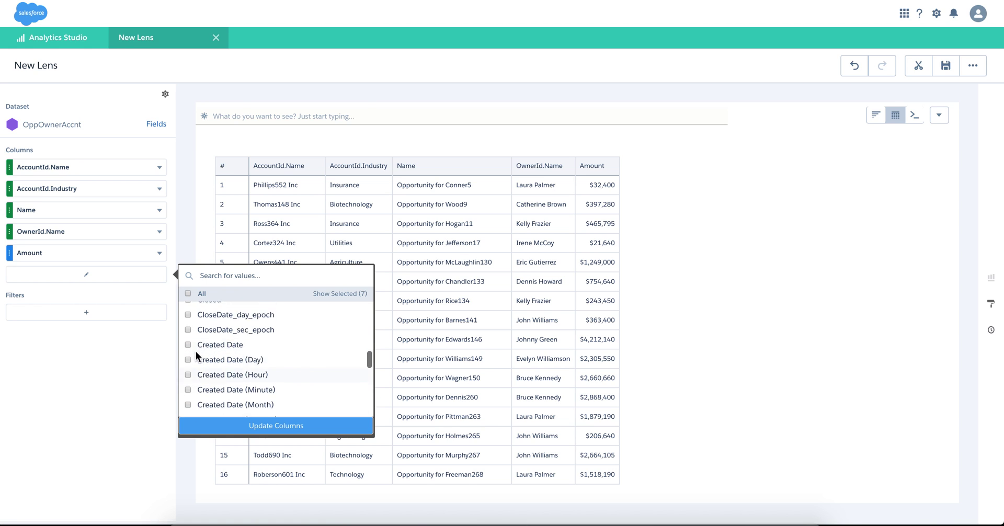
pyautogui.scroll(1, 197, 356)
pyautogui.click(188, 371)
pyautogui.click(188, 325)
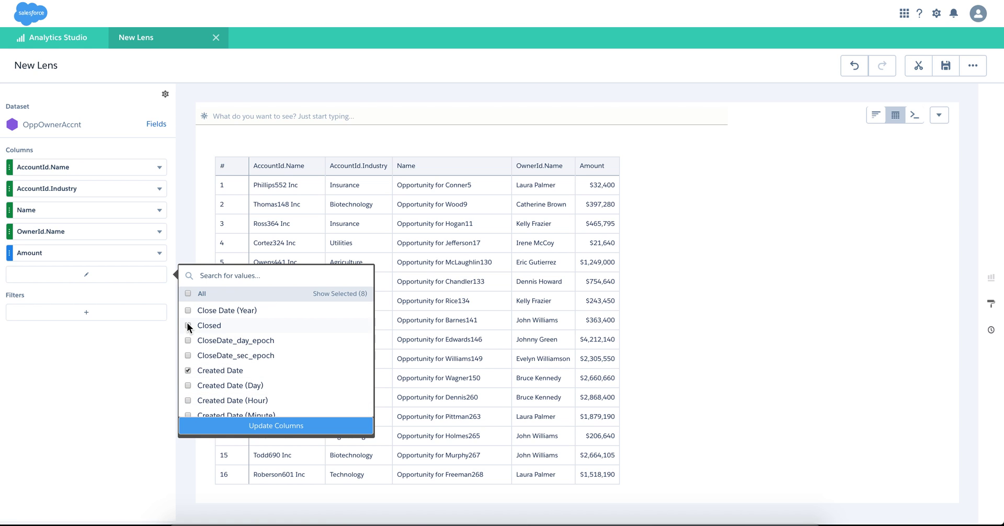
pyautogui.click(277, 425)
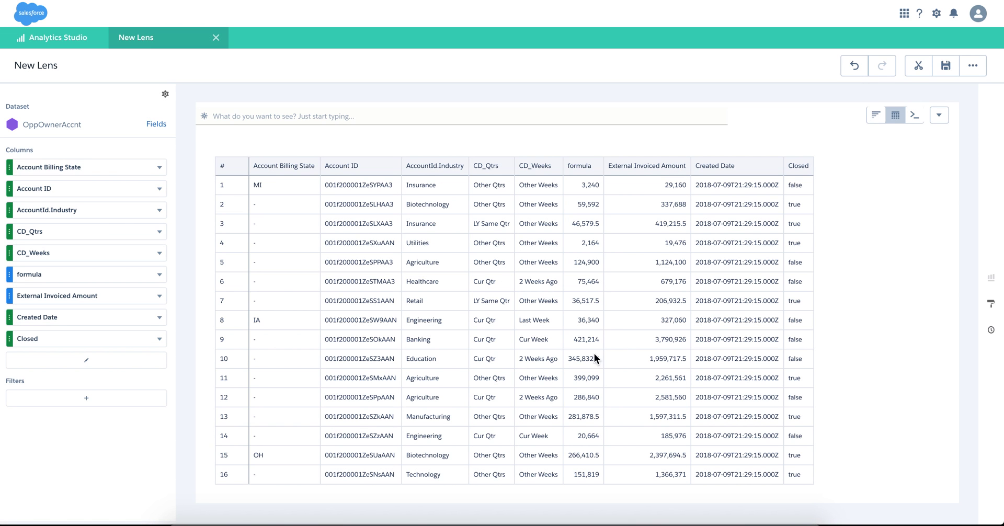
pyautogui.scroll(-20, 671, 267)
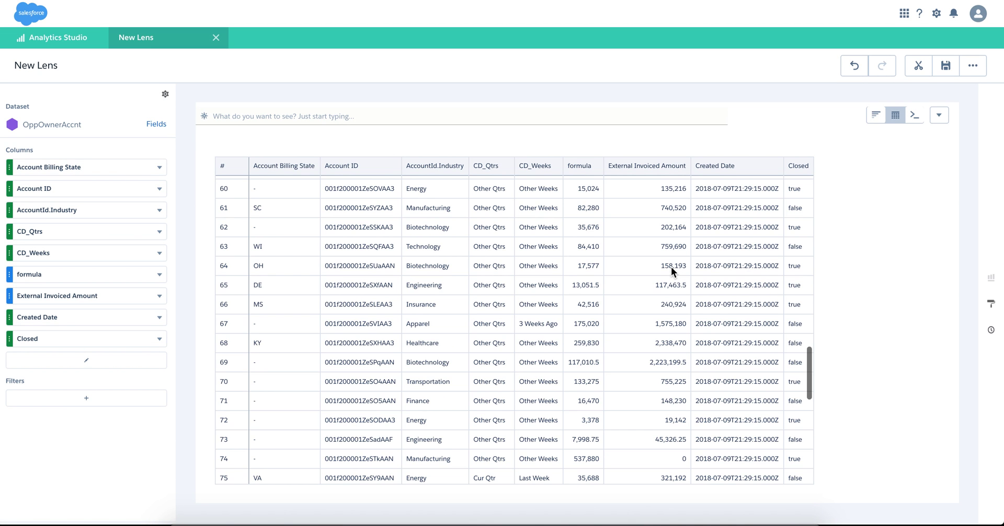
# Sort the values table by CD_Weeks ascending, then descending
pyautogui.scroll(-7, 671, 268)
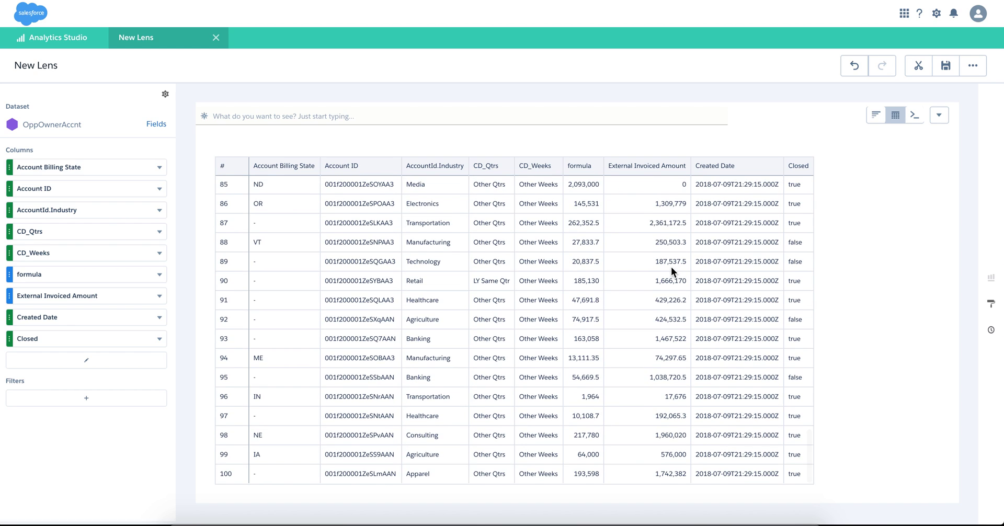
pyautogui.scroll(20, 670, 267)
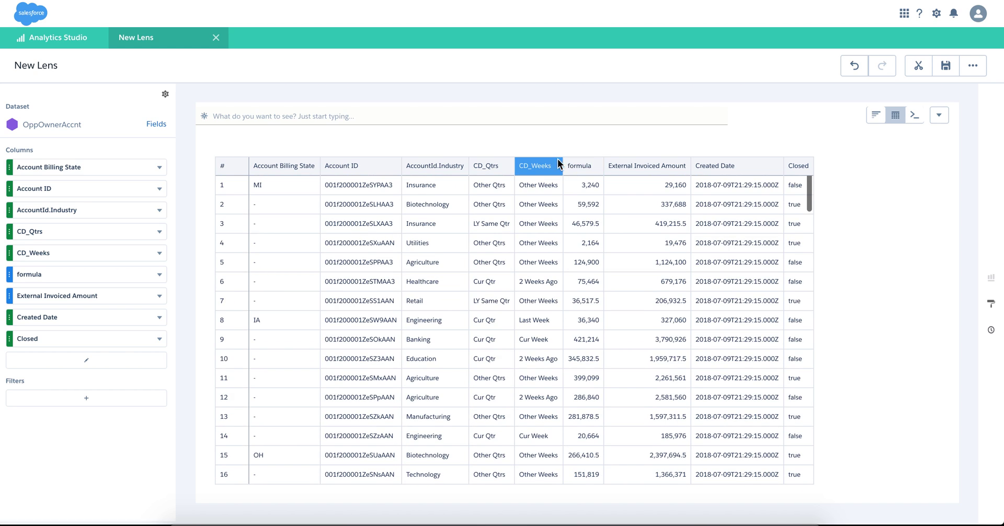
pyautogui.click(550, 168)
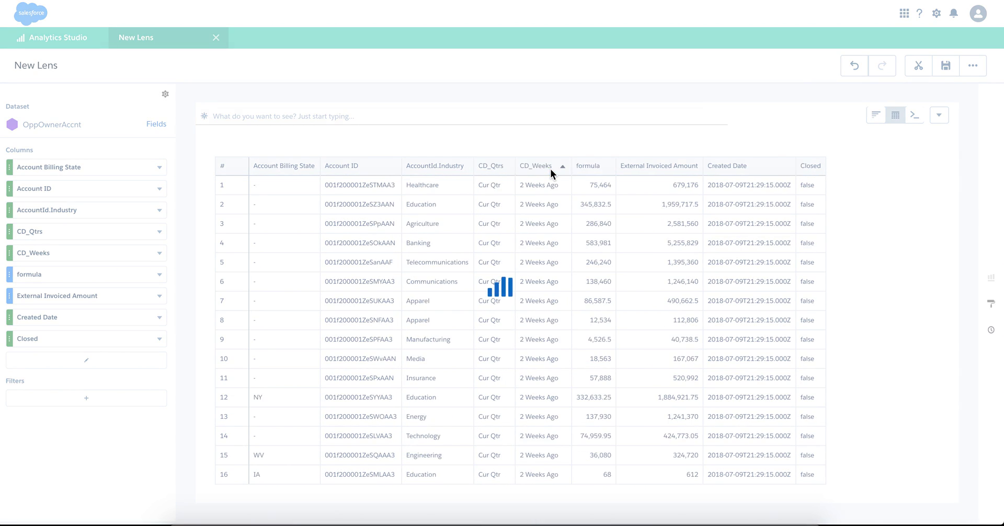
pyautogui.scroll(-5, 557, 230)
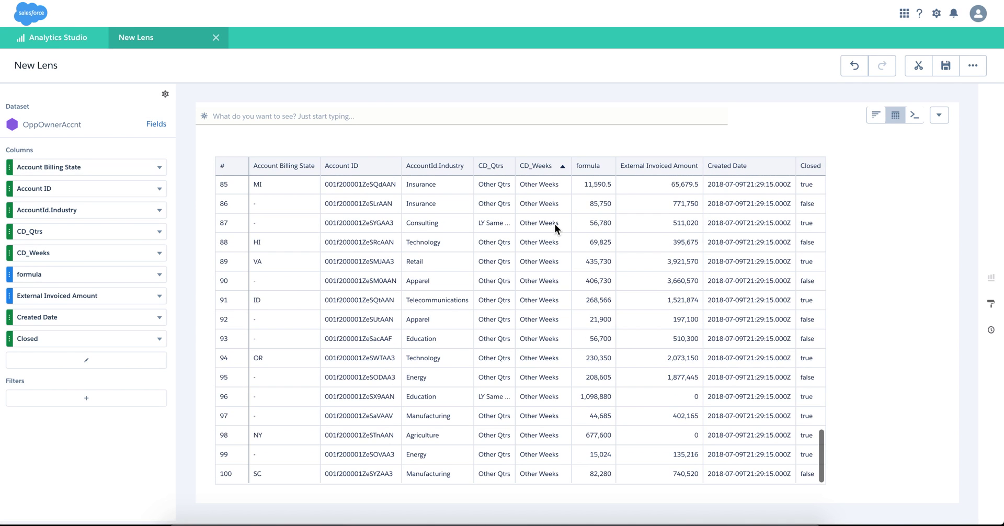
pyautogui.click(563, 168)
pyautogui.scroll(-10, 551, 225)
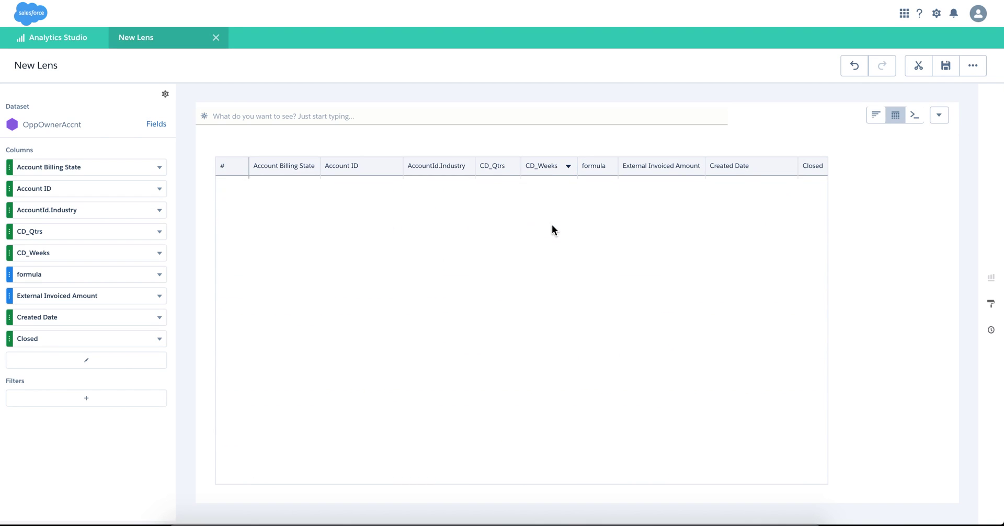
pyautogui.scroll(15, 563, 343)
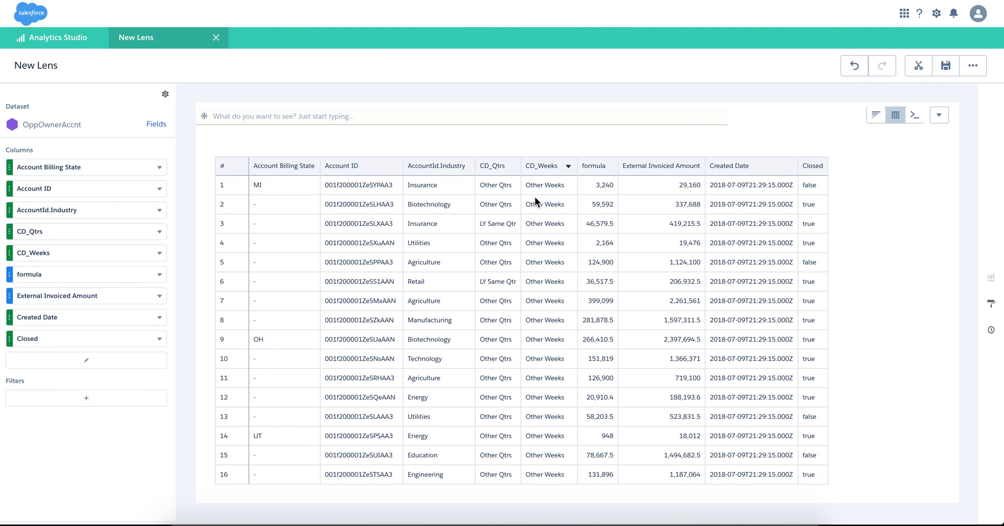
# Sort the table ascending by External Invoiced Amount, review the rows, then return to chart view
pyautogui.click(675, 170)
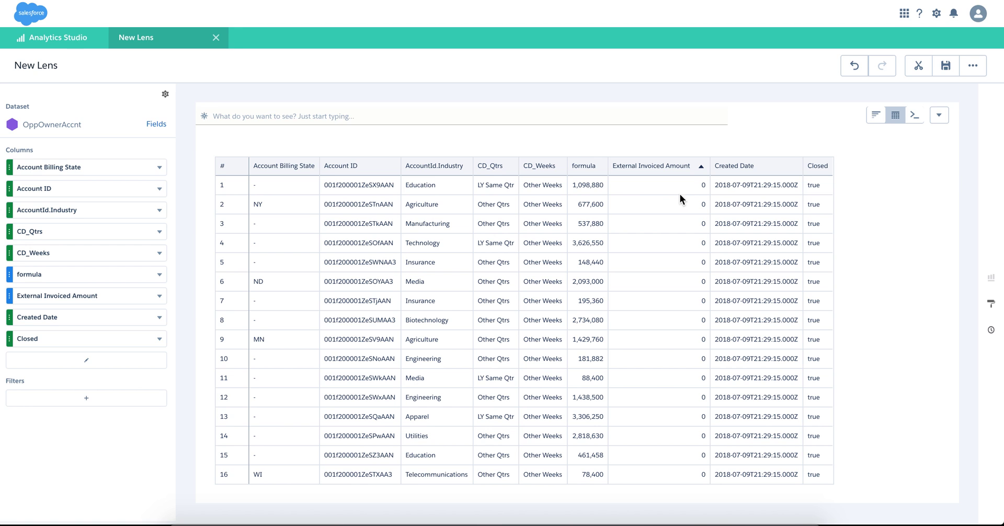
pyautogui.scroll(-20, 692, 261)
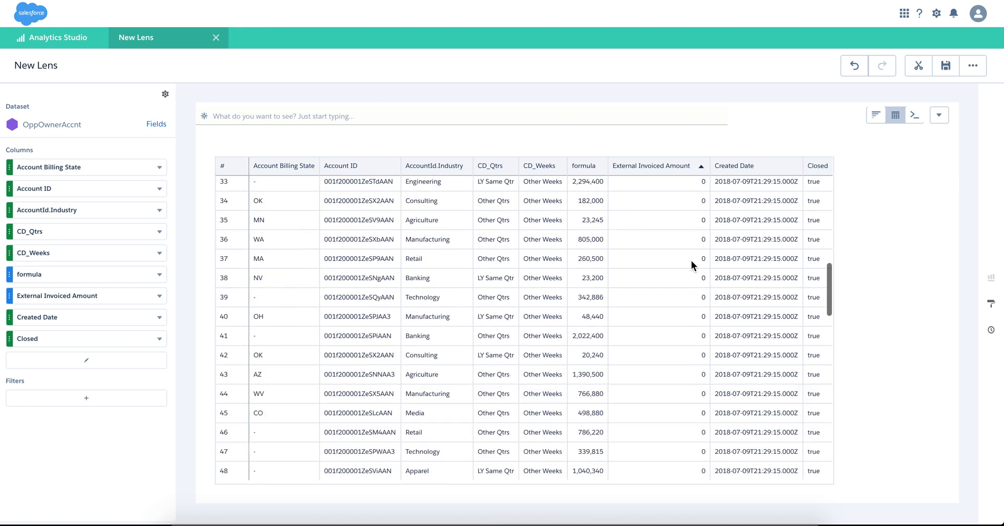
pyautogui.scroll(-3, 691, 265)
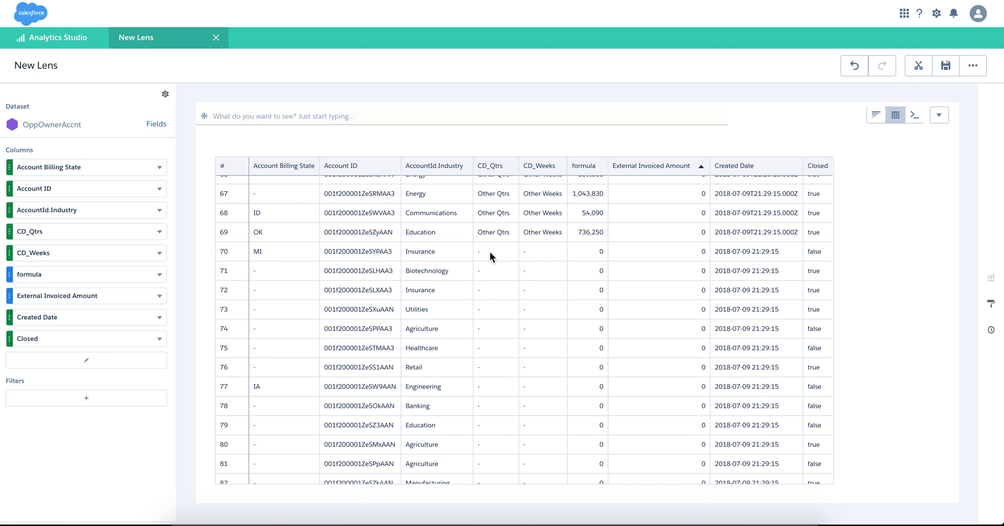
pyautogui.click(878, 118)
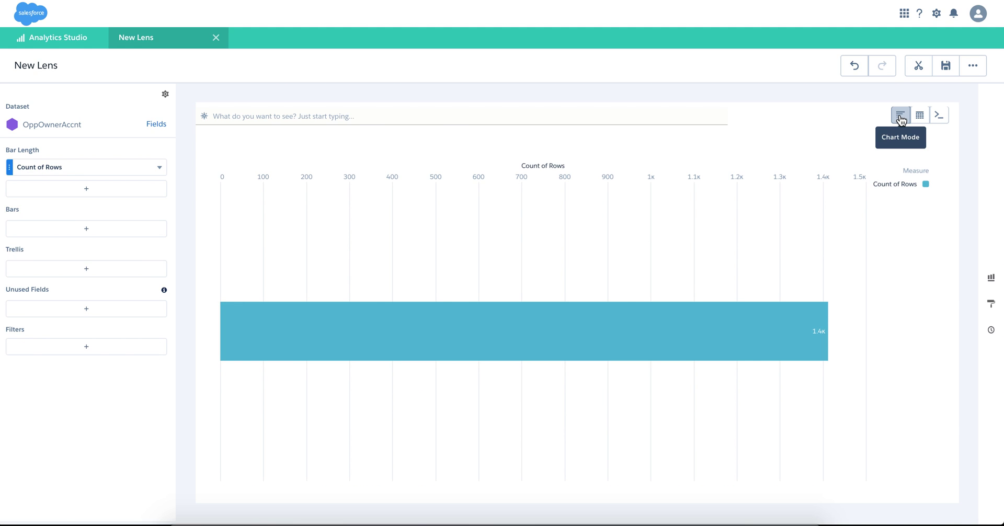
# Switch the lens to a compare table grouped by Opportunity ID
pyautogui.click(919, 116)
pyautogui.click(848, 154)
pyautogui.click(86, 229)
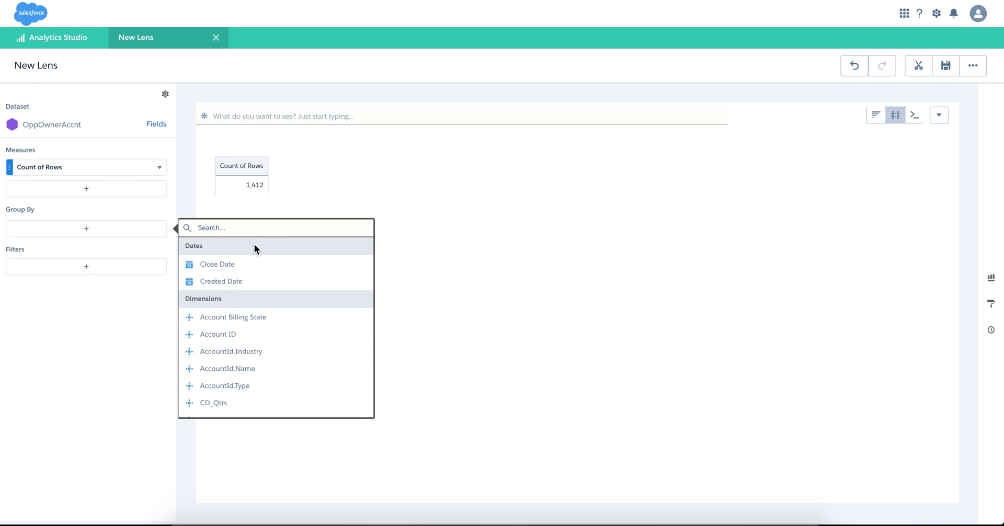
pyautogui.write('opp')
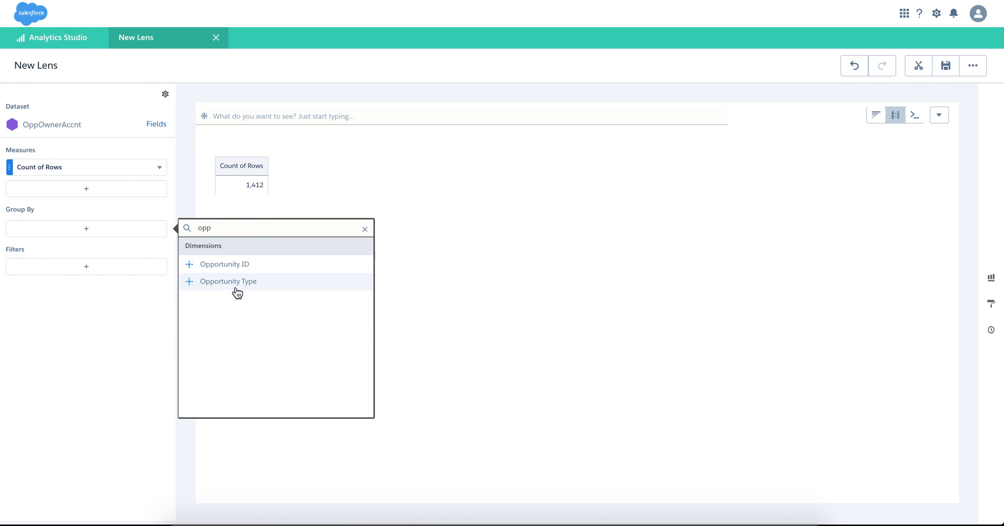
pyautogui.click(241, 263)
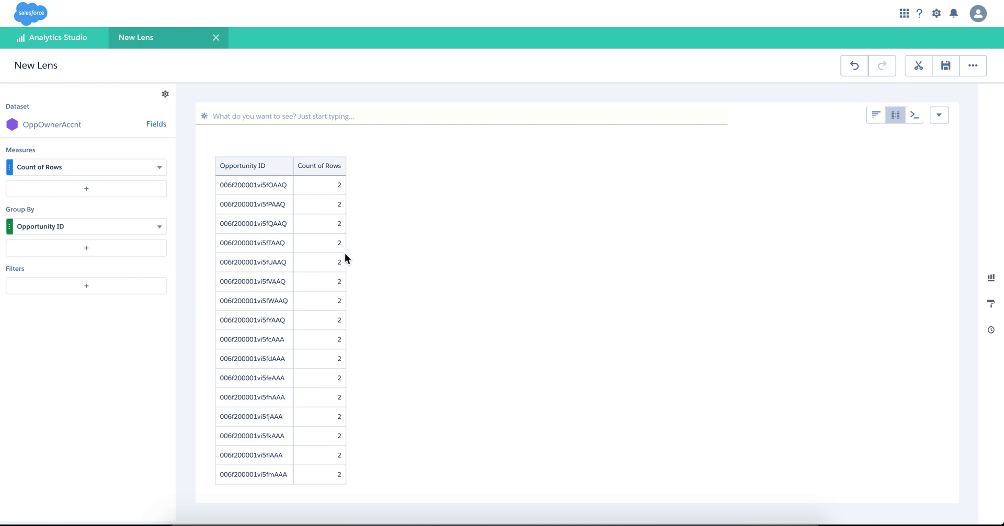
pyautogui.scroll(-3, 340, 351)
pyautogui.scroll(3, 340, 351)
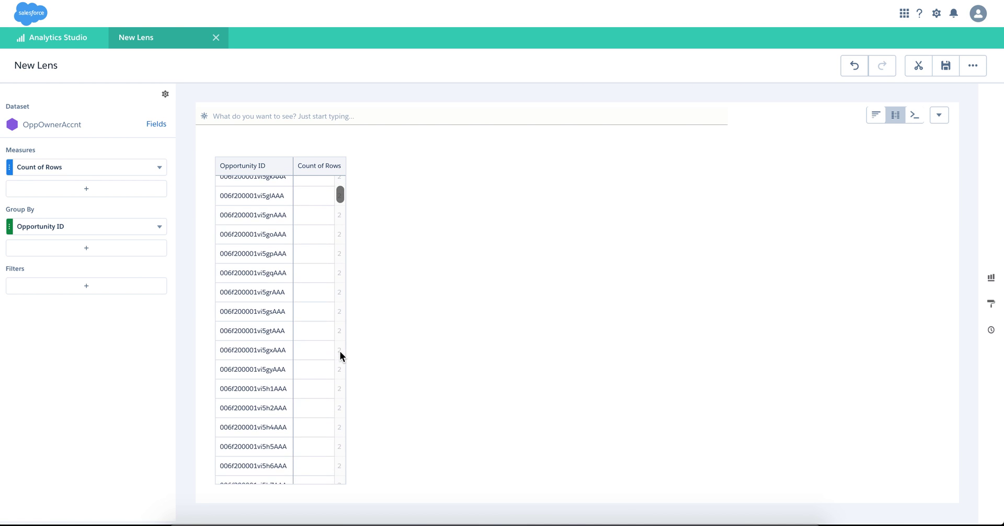
pyautogui.click(80, 250)
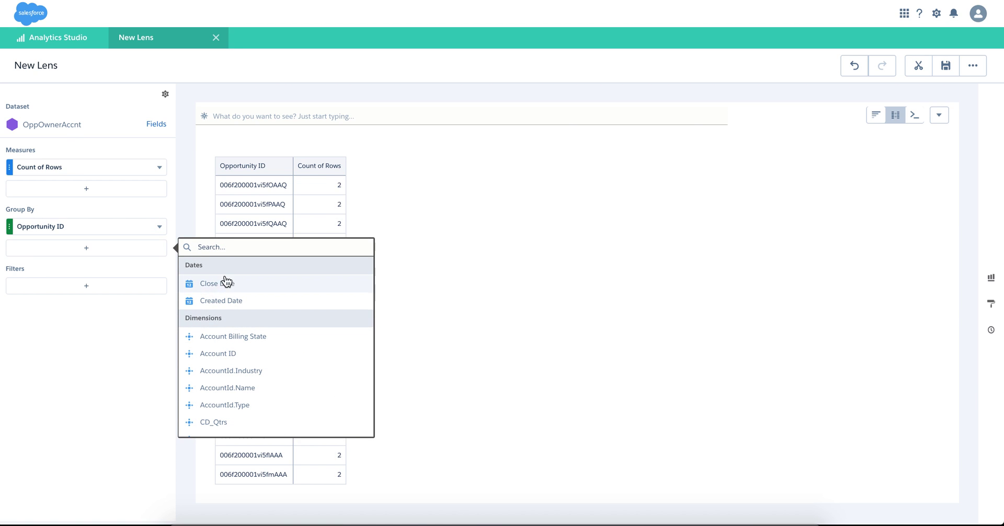
# Add Sum of External Invoiced Amount and Sum of formula as measures
pyautogui.click(93, 191)
pyautogui.write('ex')
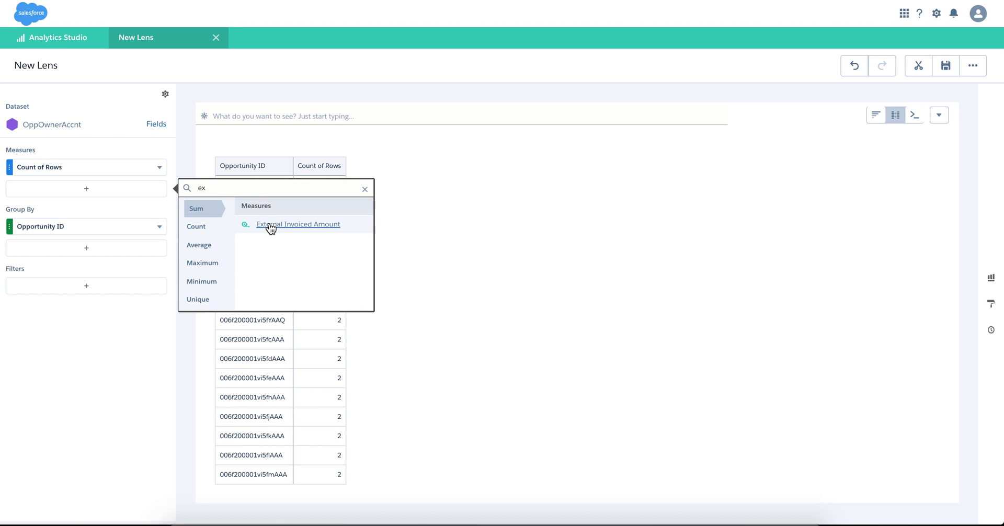
pyautogui.click(277, 224)
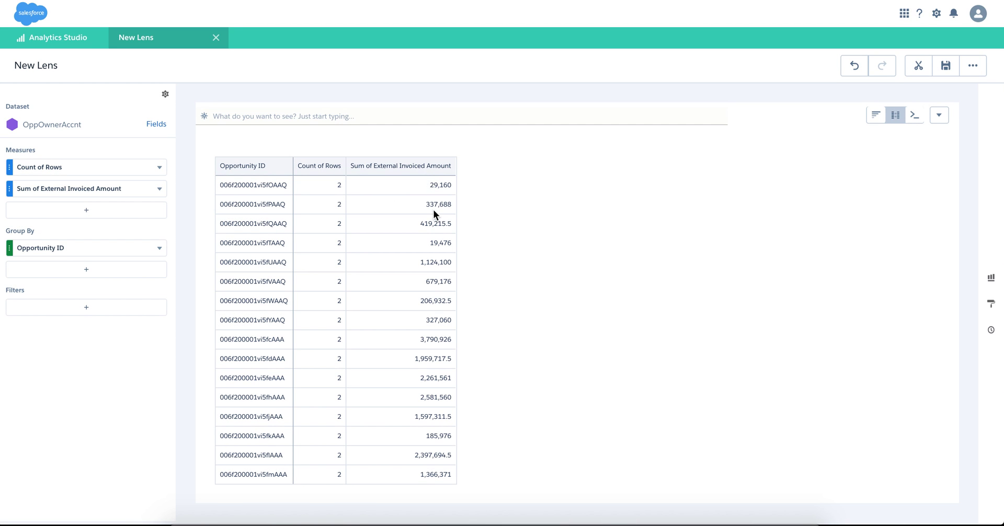
pyautogui.scroll(-10, 419, 267)
pyautogui.scroll(5, 419, 264)
pyautogui.click(86, 211)
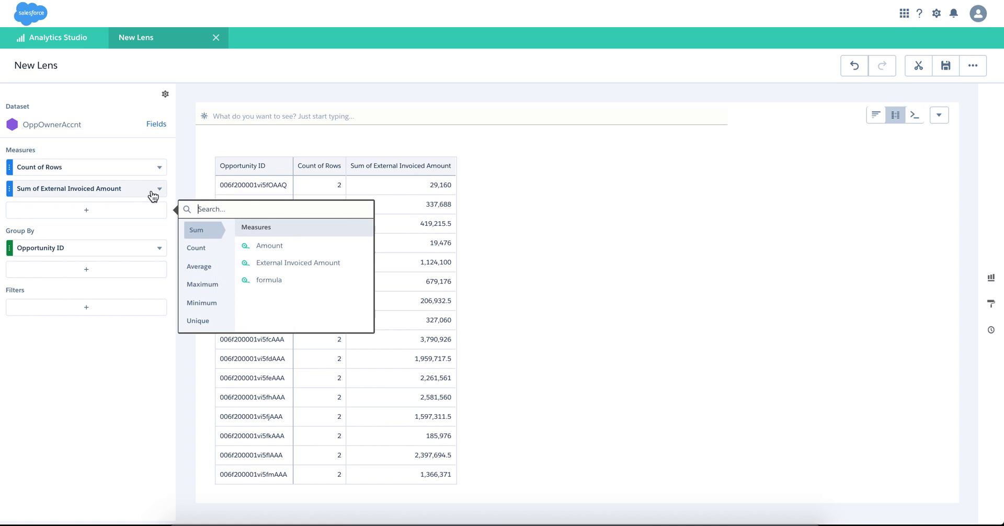
pyautogui.write('f')
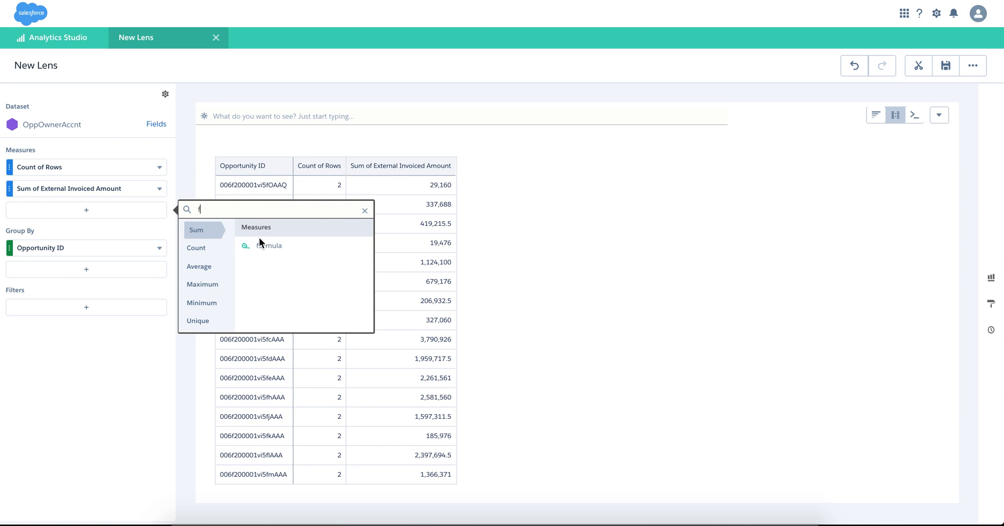
pyautogui.click(264, 245)
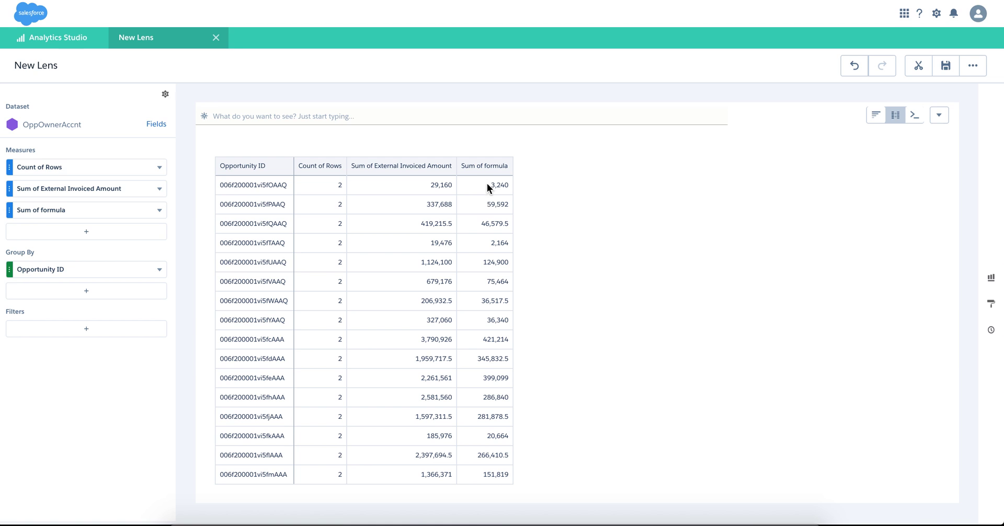
pyautogui.scroll(-5, 493, 209)
# Sort the compare table ascending by Sum of formula and review the rows
pyautogui.scroll(5, 493, 209)
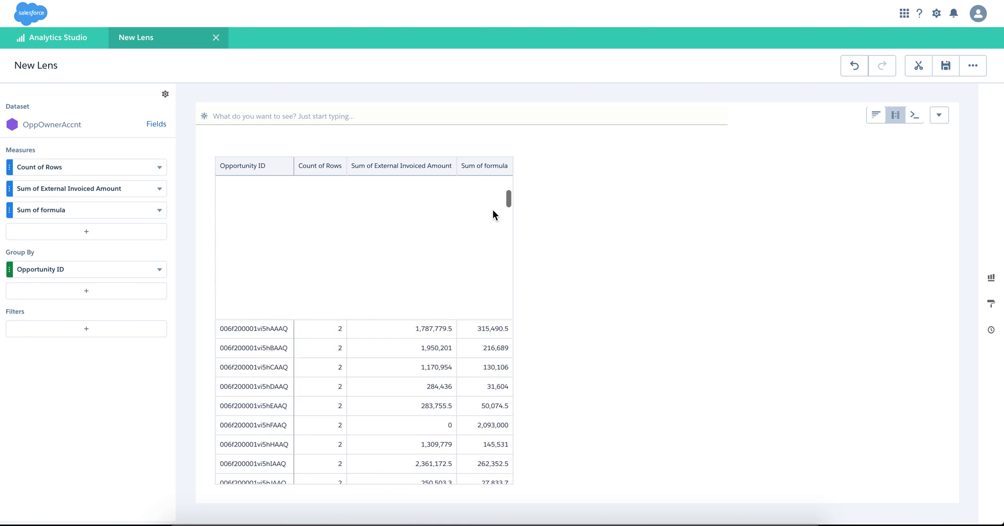
pyautogui.click(160, 210)
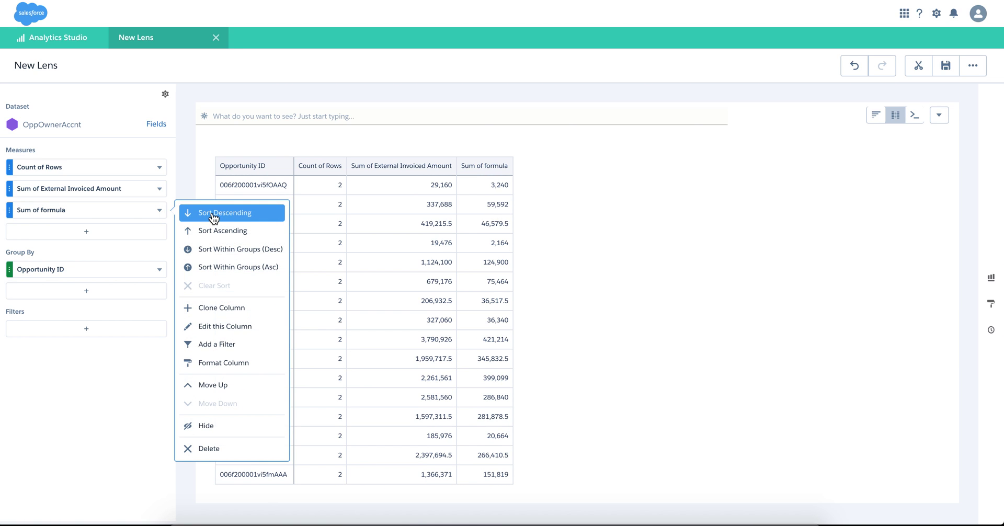
pyautogui.click(215, 231)
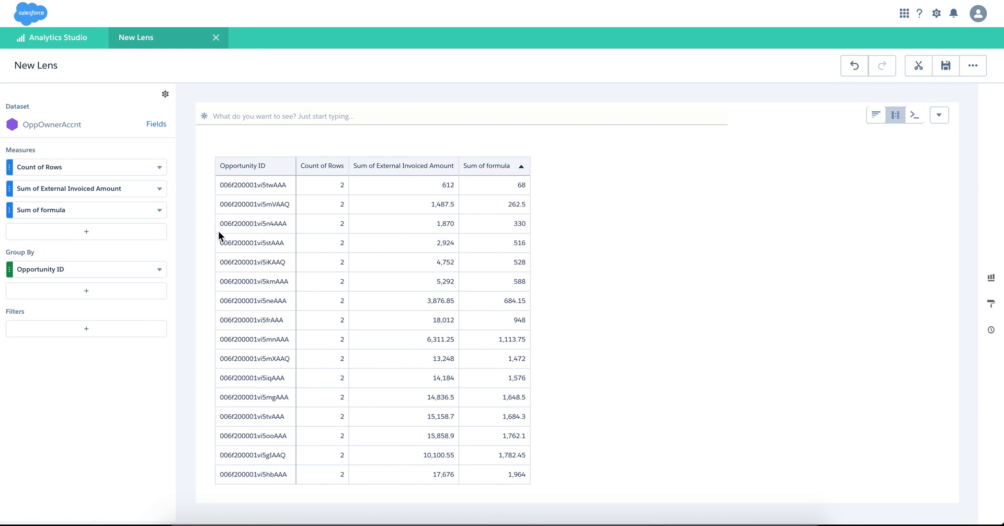
pyautogui.scroll(-15, 461, 259)
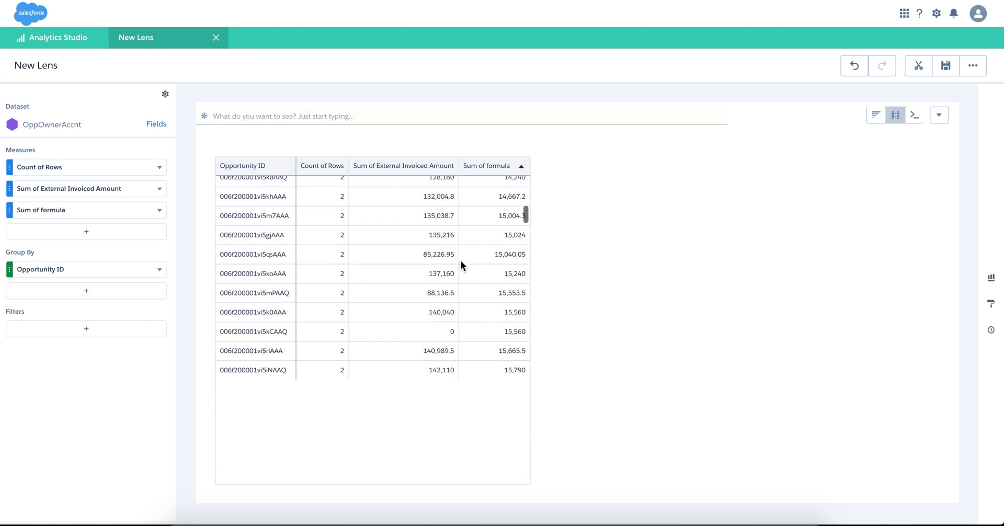
pyautogui.scroll(-8, 460, 260)
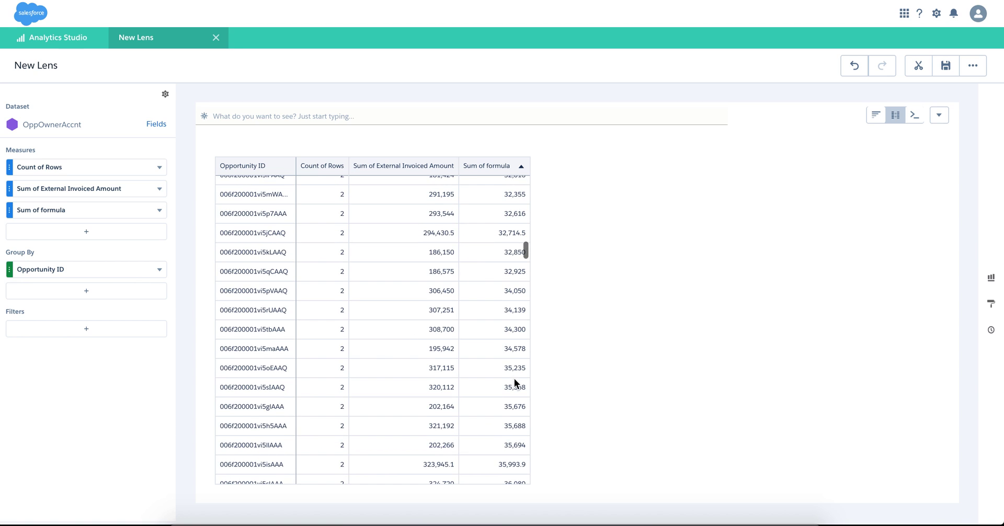
pyautogui.scroll(-20, 417, 326)
pyautogui.scroll(20, 418, 328)
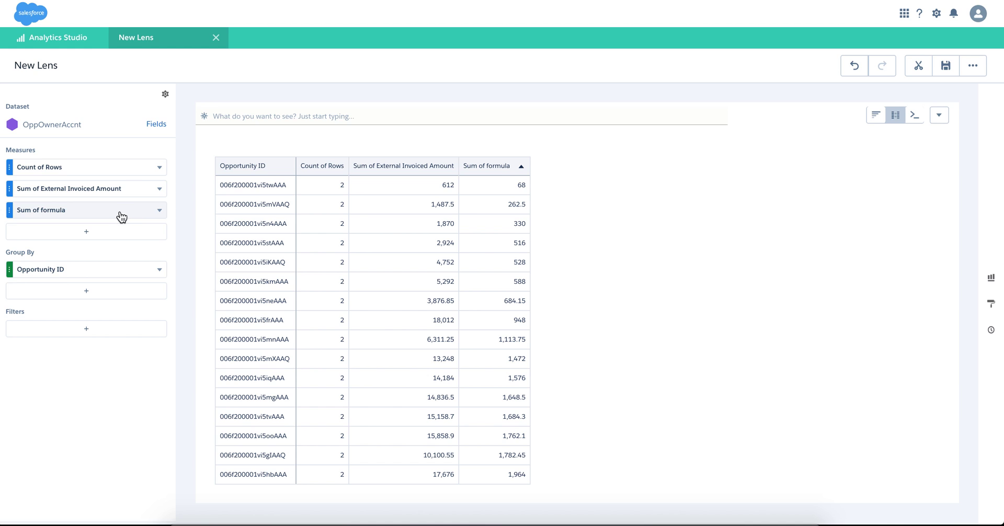
# Undo six times to return the lens to the nine-column values table
pyautogui.click(853, 70)
pyautogui.click(853, 70)
pyautogui.click(854, 69)
pyautogui.click(854, 70)
pyautogui.click(854, 69)
pyautogui.click(854, 69)
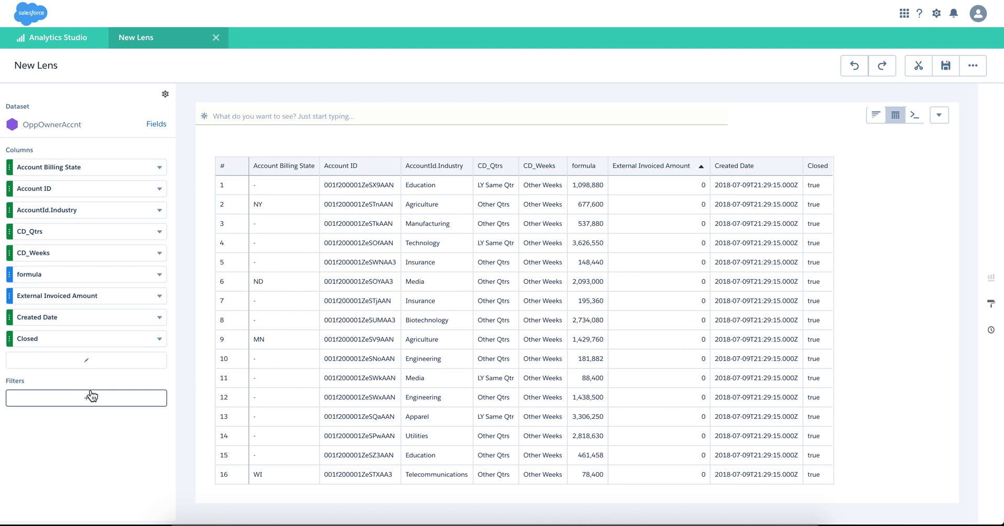
# Add Opportunity ID to the values table columns
pyautogui.click(87, 359)
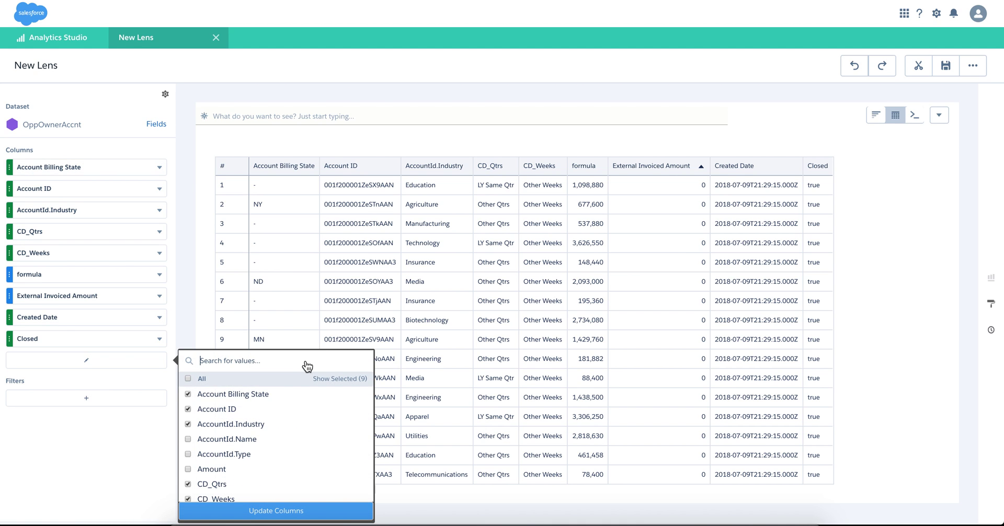
pyautogui.write('opp')
pyautogui.click(188, 394)
pyautogui.click(249, 510)
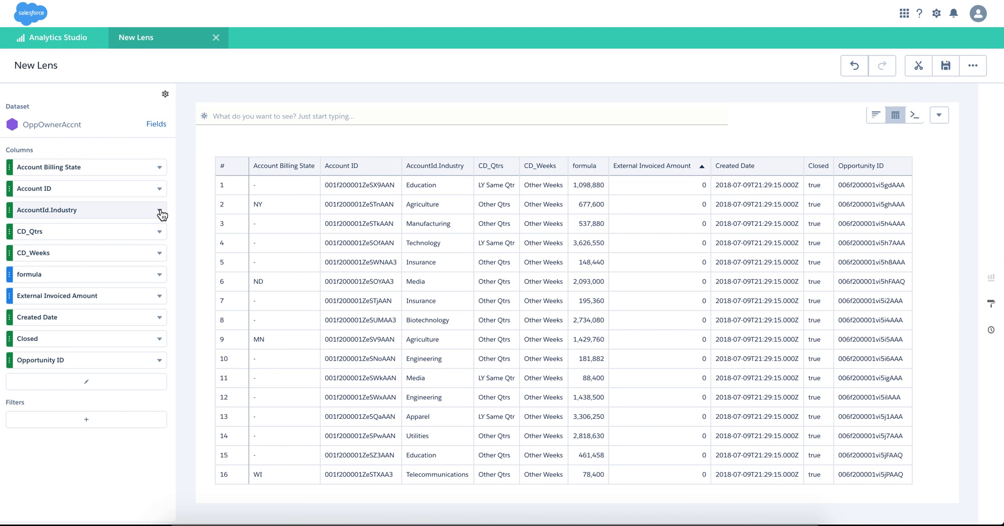
# Remove the AccountId.Industry and Account ID columns from the table
pyautogui.click(159, 211)
pyautogui.click(197, 230)
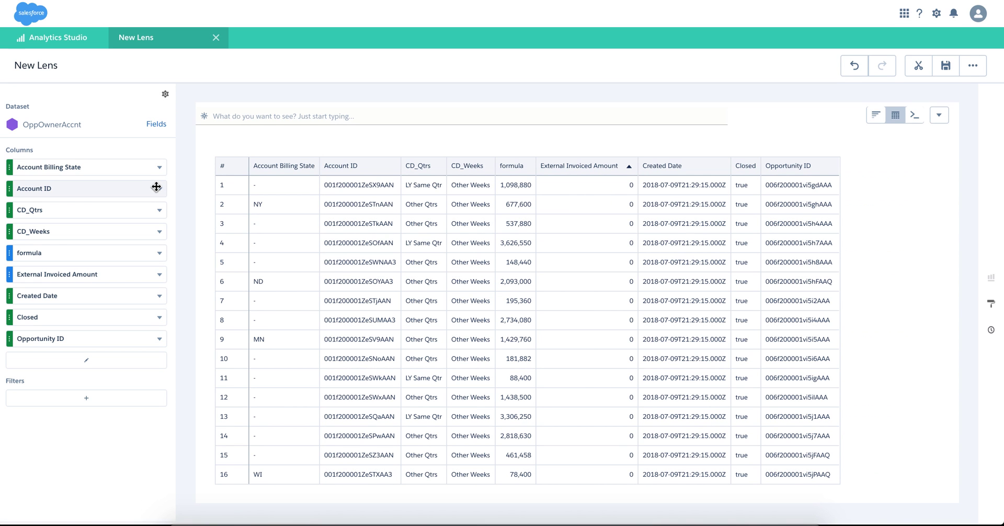
pyautogui.click(158, 188)
pyautogui.click(199, 208)
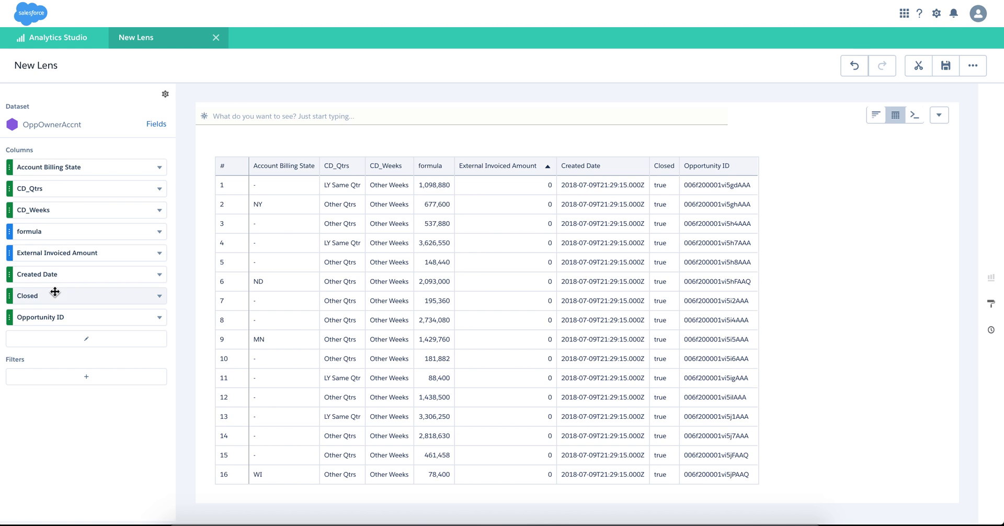
# Move Opportunity ID to the first column and check its column options
pyautogui.moveTo(54, 316); pyautogui.dragTo(65, 163)
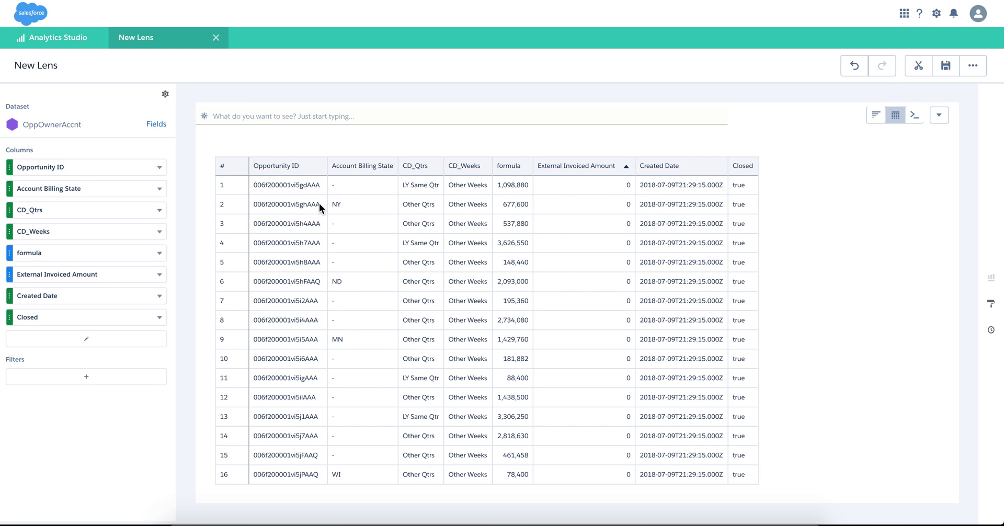
pyautogui.scroll(-10, 376, 274)
pyautogui.scroll(10, 376, 274)
pyautogui.click(305, 166)
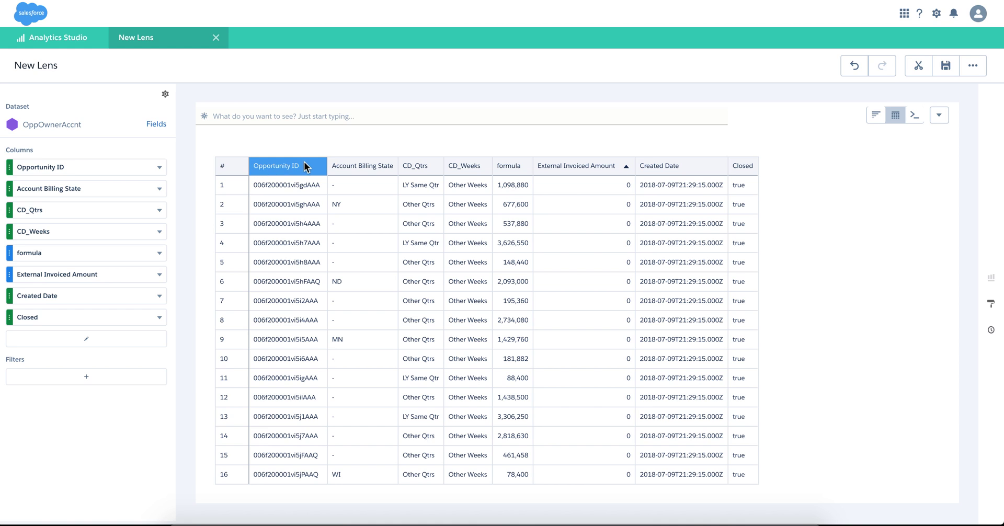
pyautogui.click(160, 167)
pyautogui.click(275, 167)
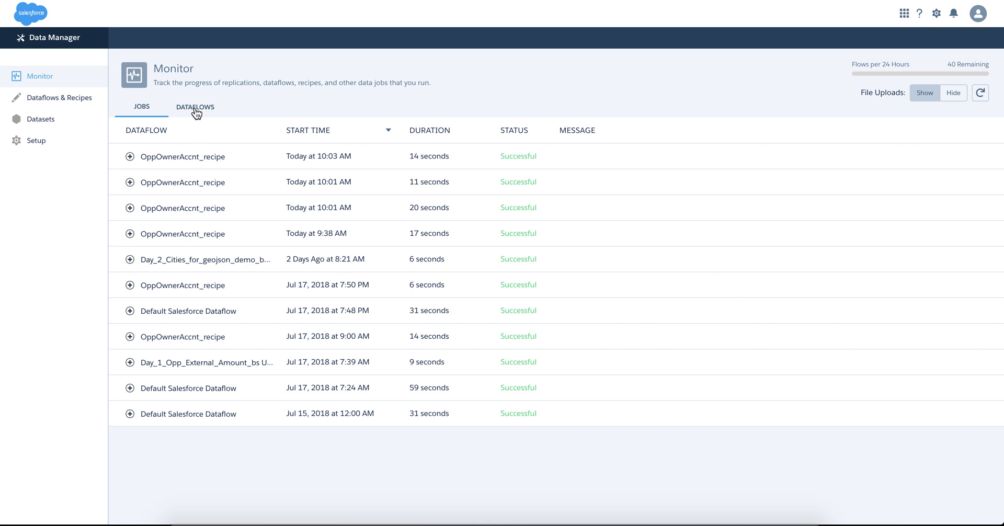
# Open the OppOwnerAccnt recipe from the Dataset Recipes list under Dataflows & Recipes
pyautogui.click(71, 99)
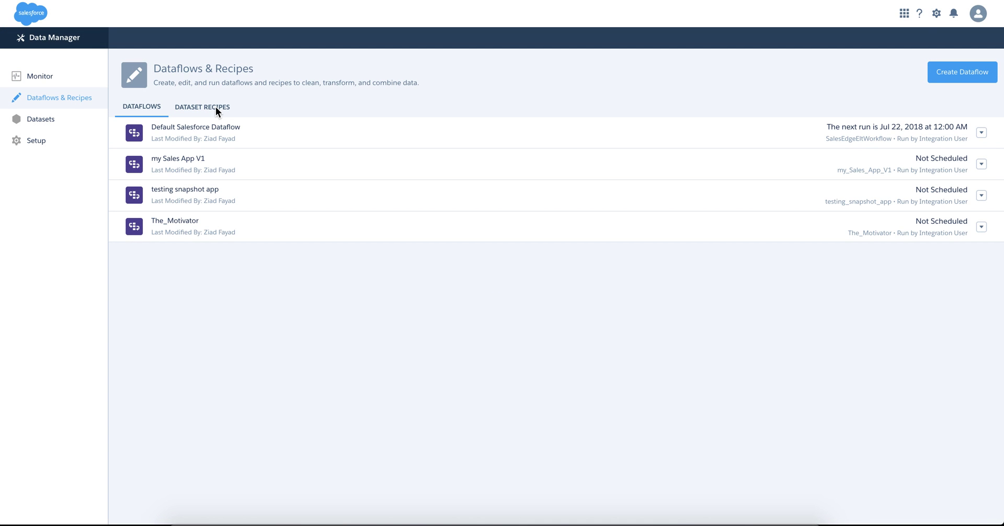
pyautogui.click(215, 106)
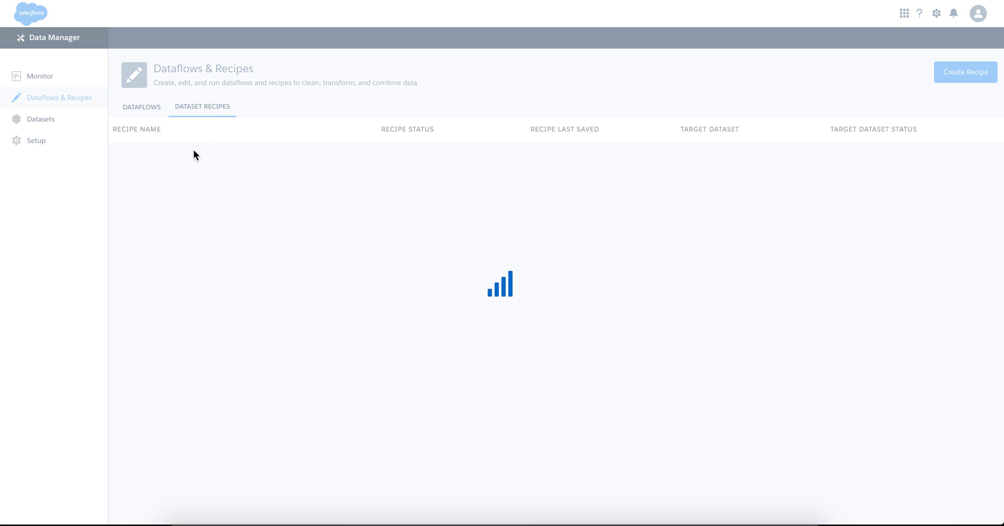
pyautogui.click(165, 156)
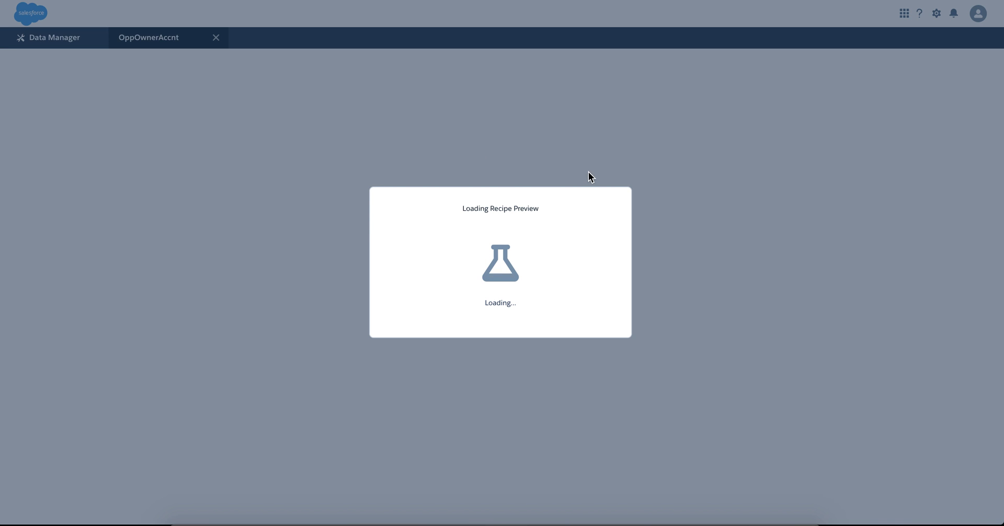